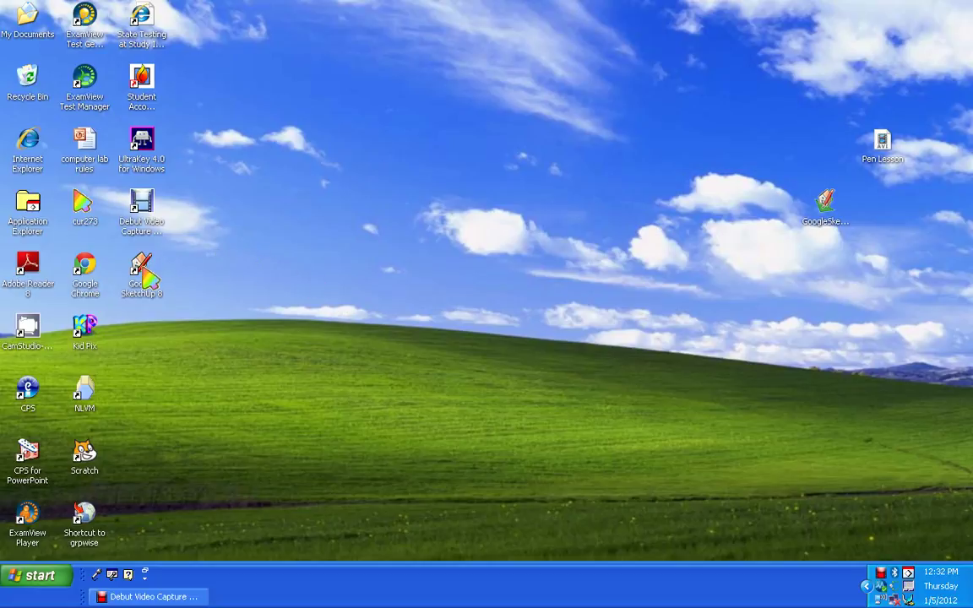
- Launch Google SketchUp 8 from its Windows XP desktop shortcut to reach the Welcome screen
left_click(148, 275)
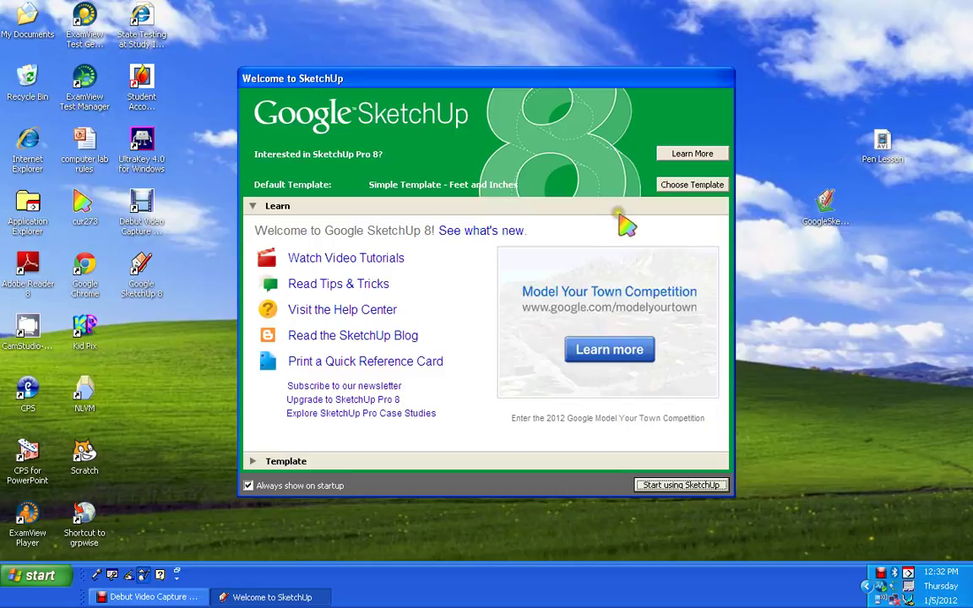
- Begin a new model using the Simple Template - Feet and Inches
left_click(682, 186)
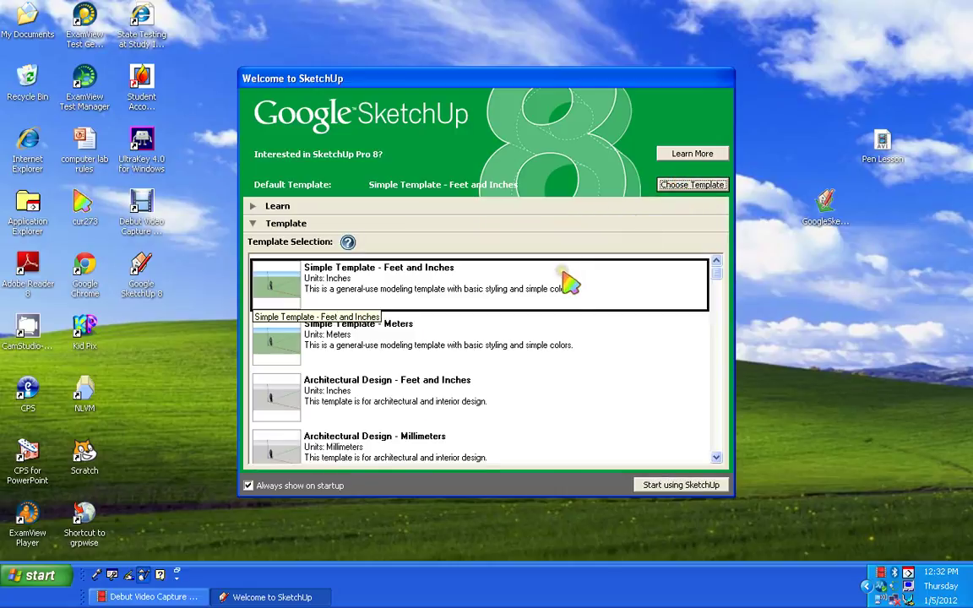
left_click(570, 285)
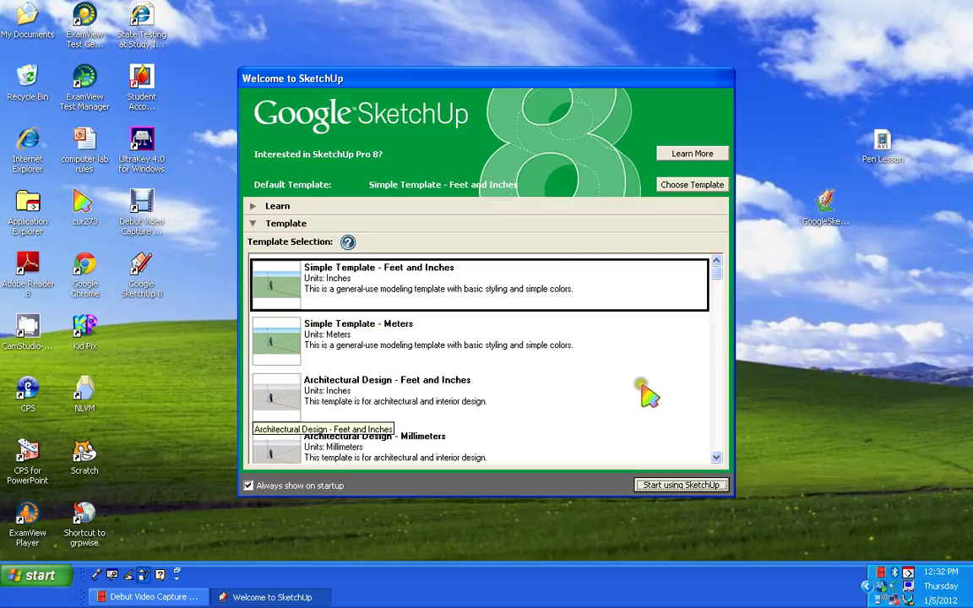
left_click(663, 490)
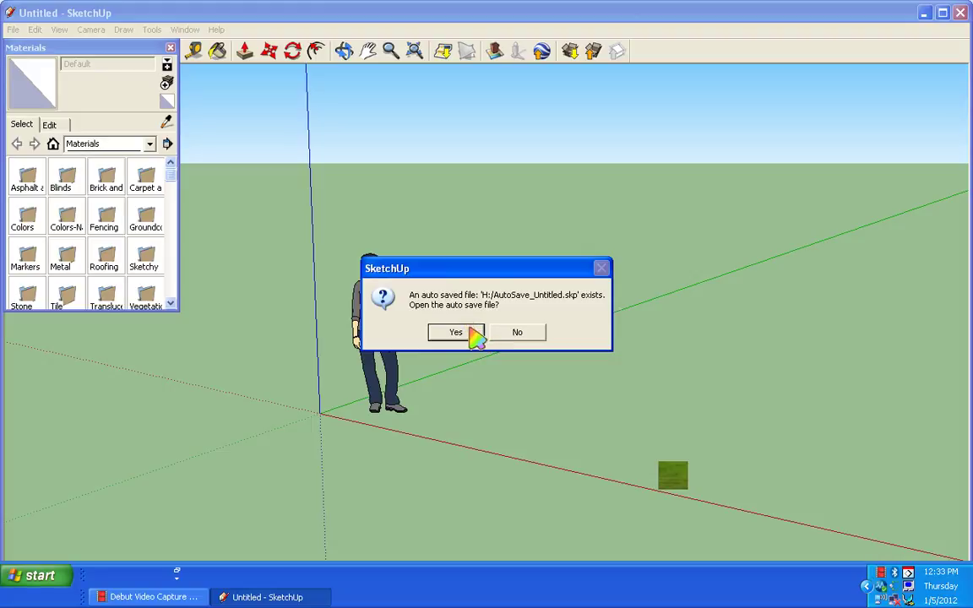
- Decline reopening the auto-saved file and close the Materials panel
left_click(505, 334)
left_click(504, 332)
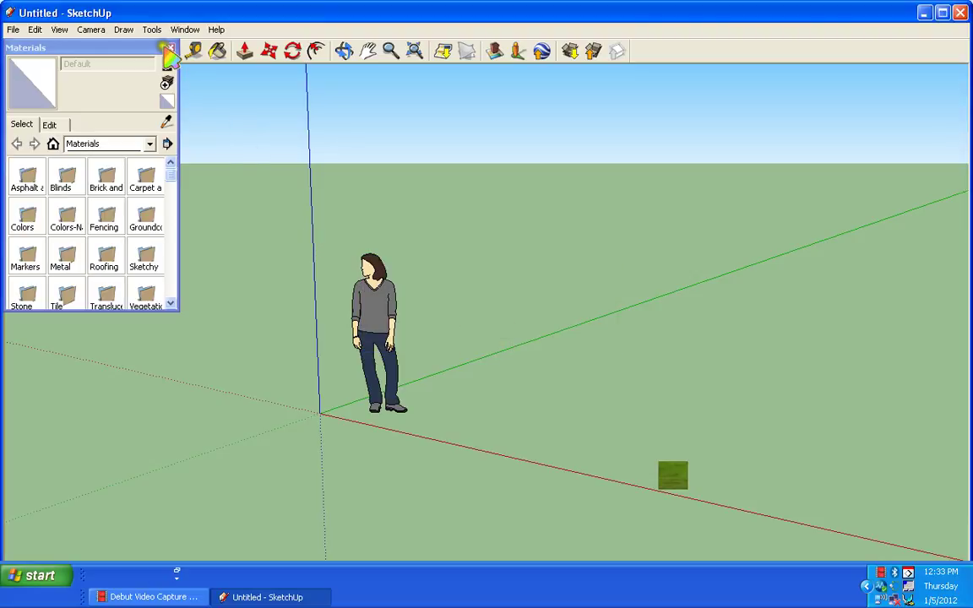
left_click_drag(163, 49, 154, 78)
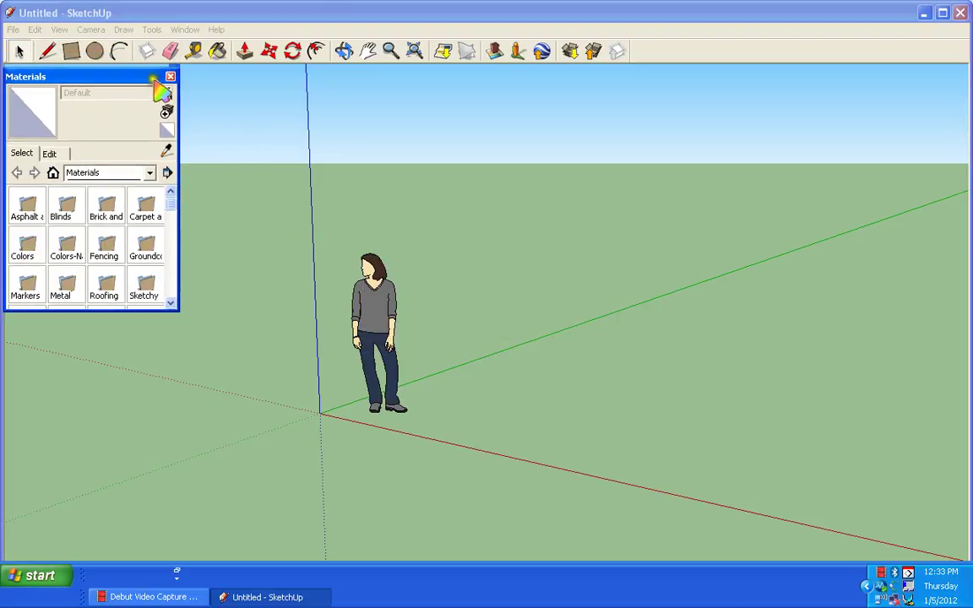
left_click(171, 77)
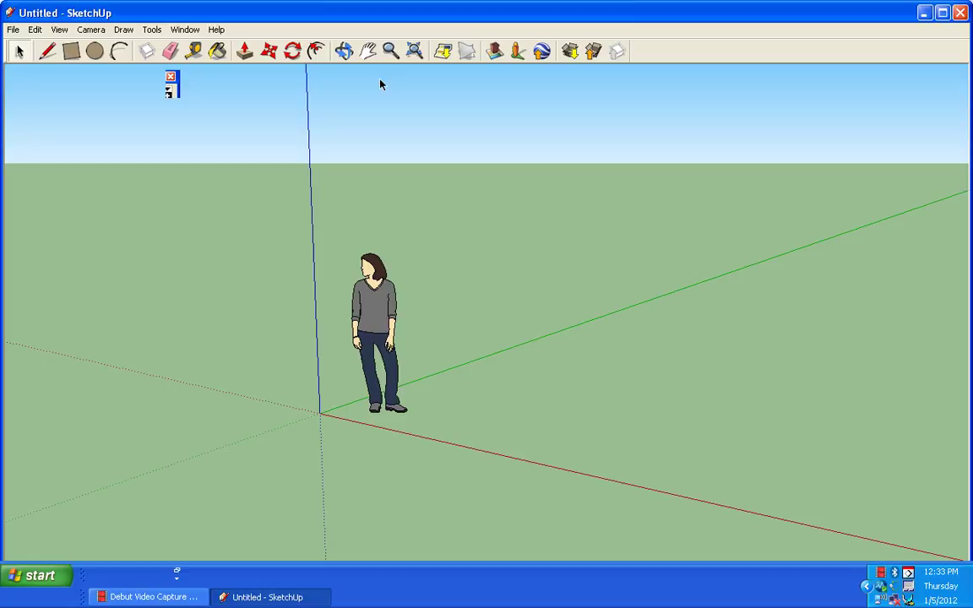
- Erase the default human figure with the Eraser, redoing the erase after an undo
left_click(174, 59)
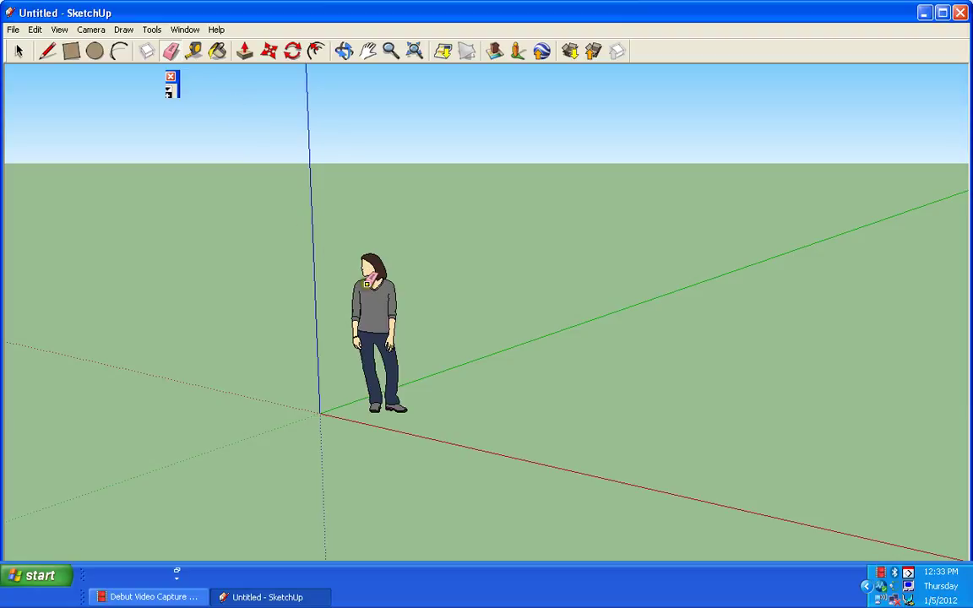
left_click(368, 282)
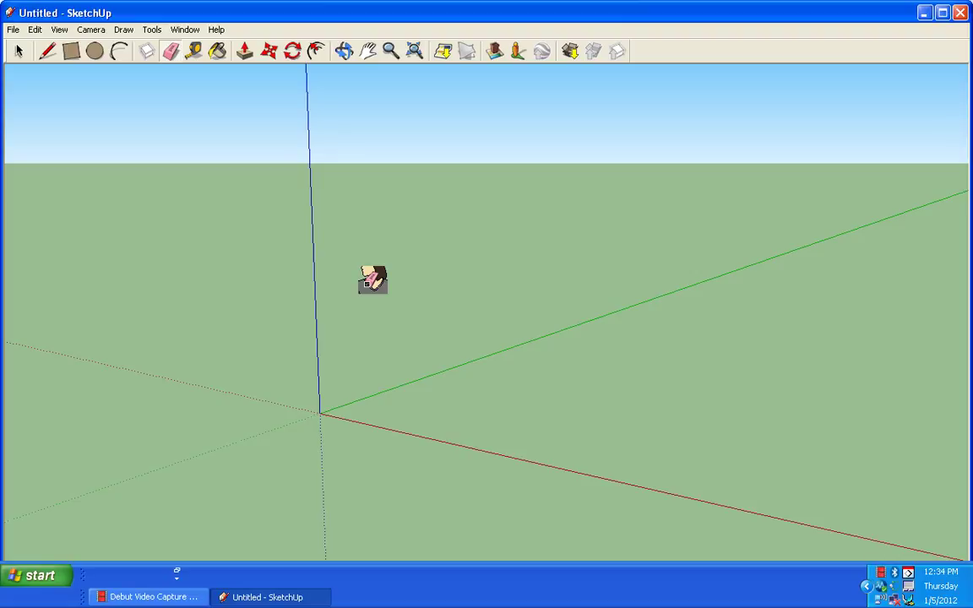
key("ctrl+z")
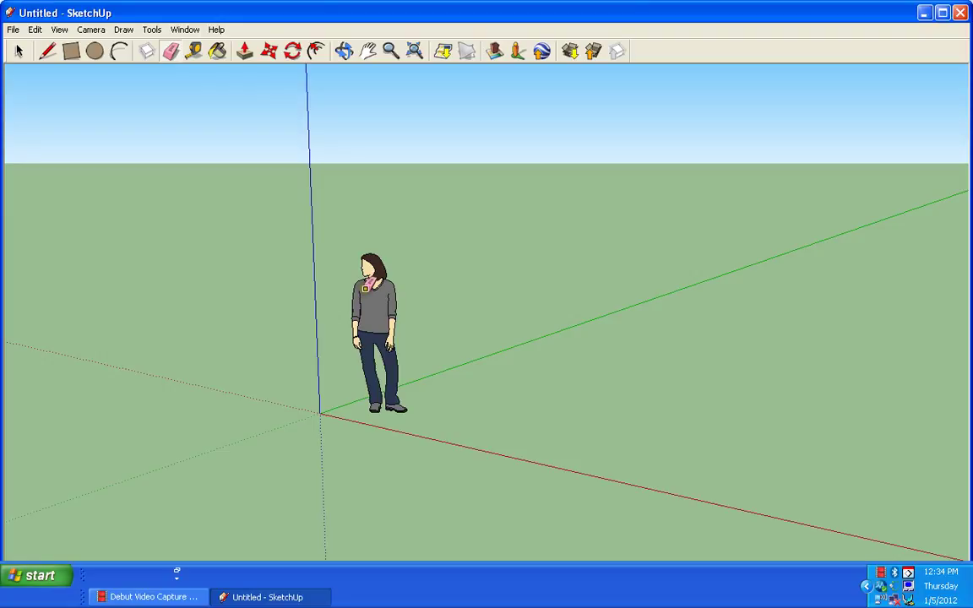
left_click(313, 295)
left_click_drag(313, 294, 430, 313)
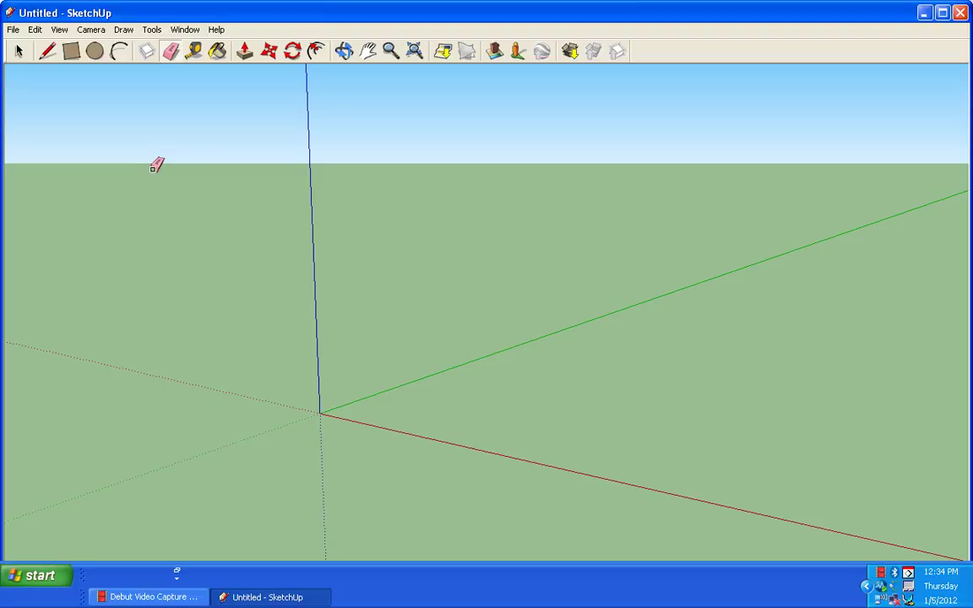
left_click(70, 58)
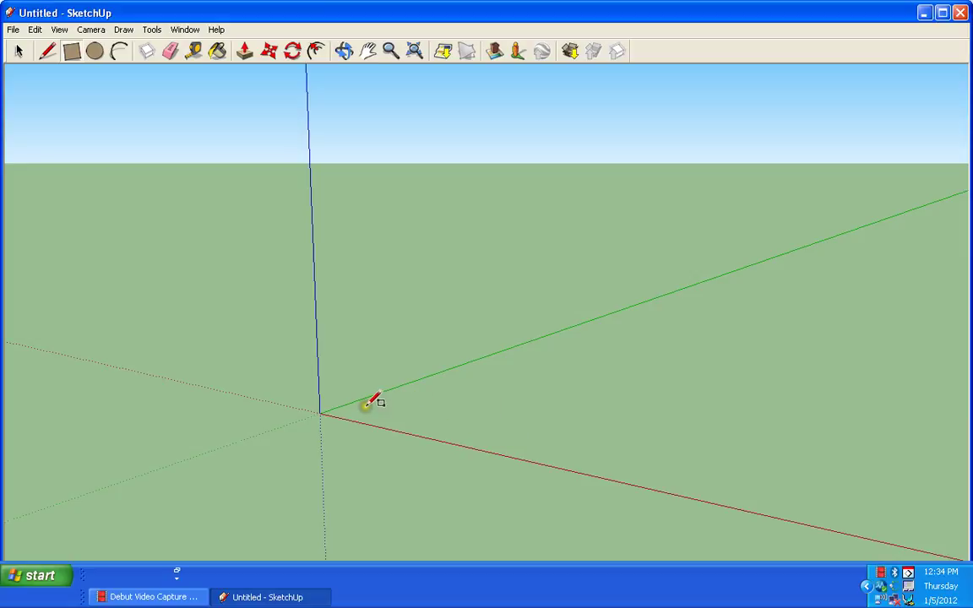
- Draw a rectangle on the ground plane with its first corner at the axes origin
left_click(320, 413)
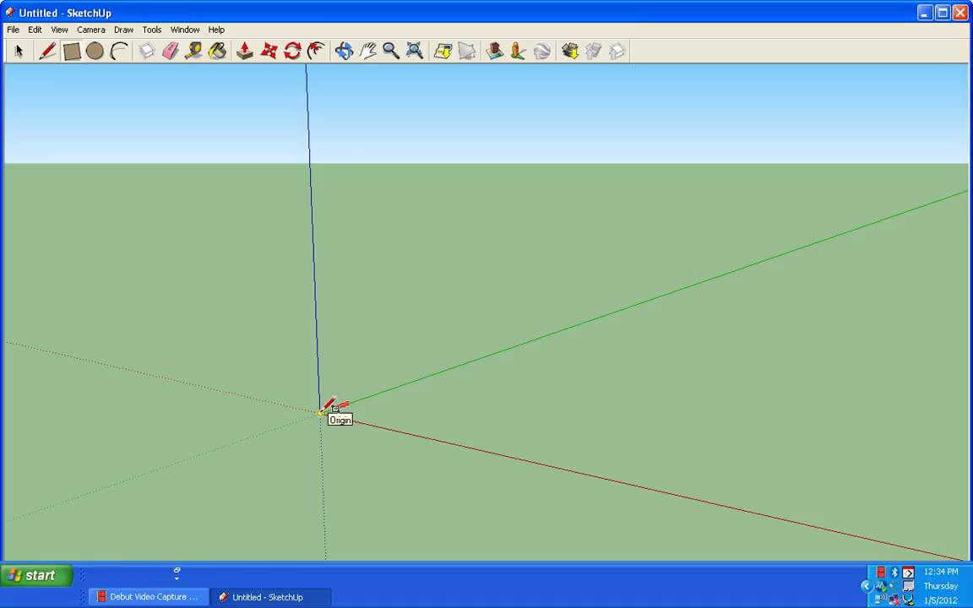
left_click(320, 413)
left_click_drag(320, 413, 640, 371)
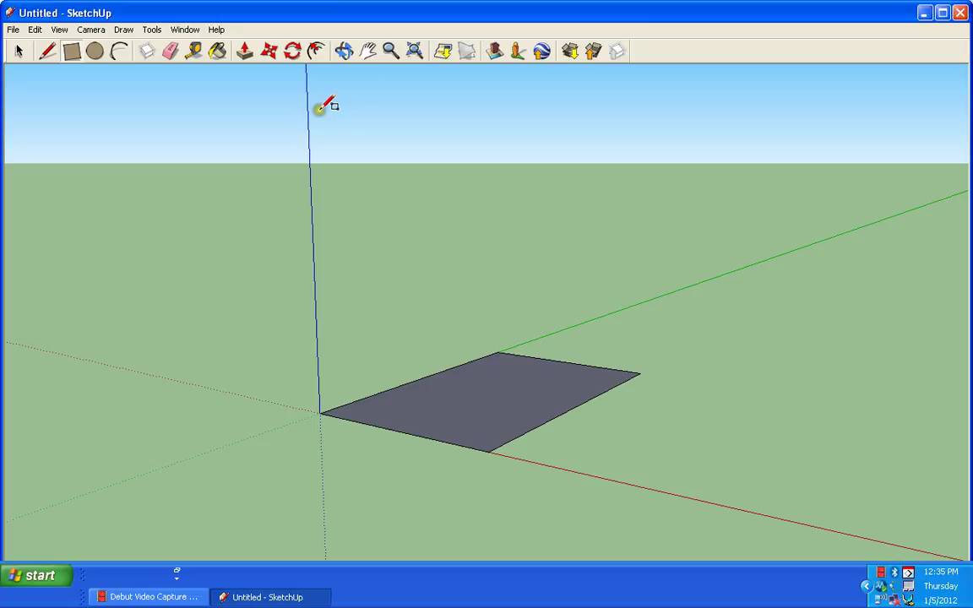
- Extrude the ground rectangle upward with Push/Pull into a solid box
left_click(247, 63)
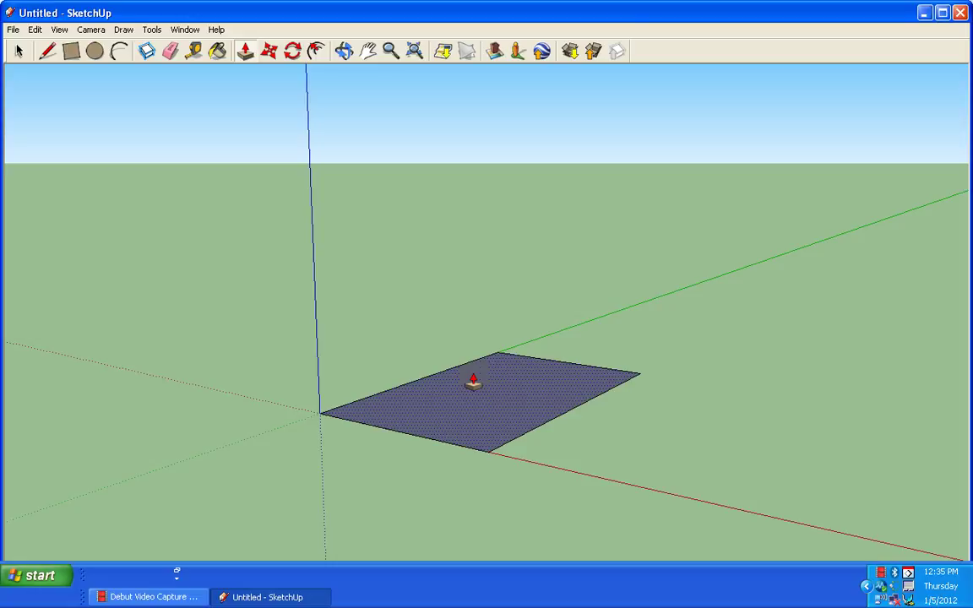
left_click_drag(473, 382, 468, 320)
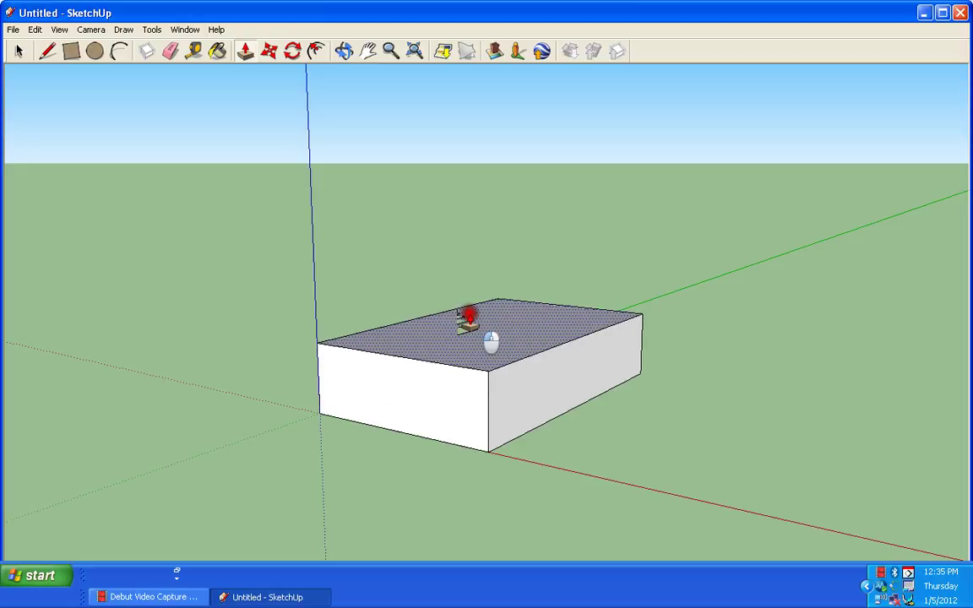
left_click_drag(468, 319, 465, 315)
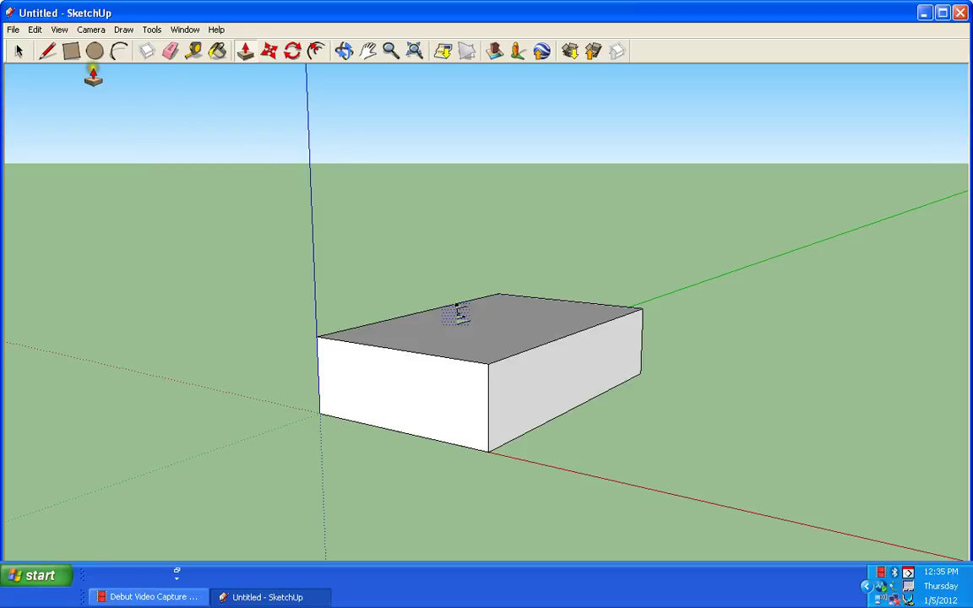
- Draw a line joining the midpoints of the top face's short edges, undoing a stray line
left_click(53, 56)
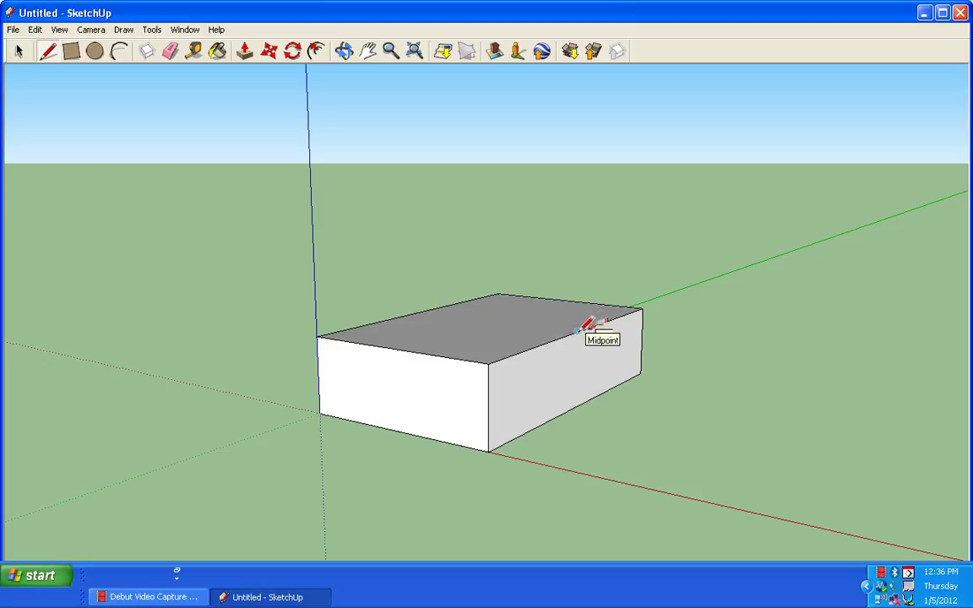
left_click(577, 330)
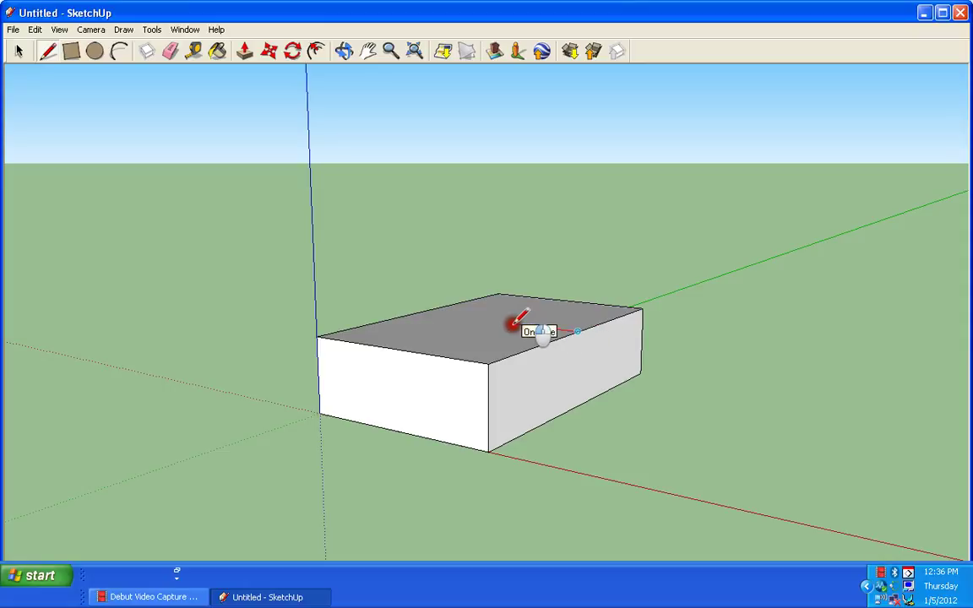
left_click(434, 312)
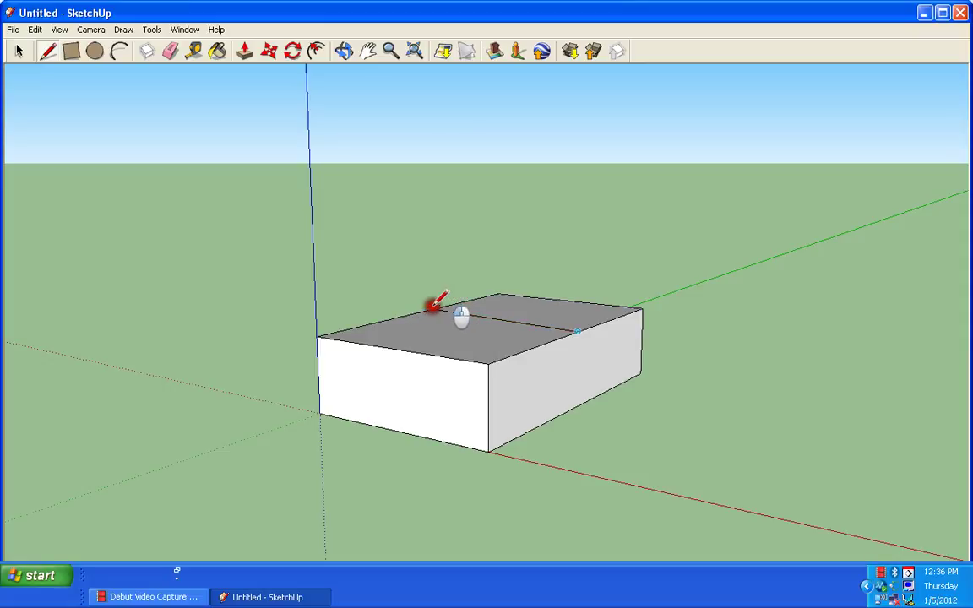
left_click(452, 301)
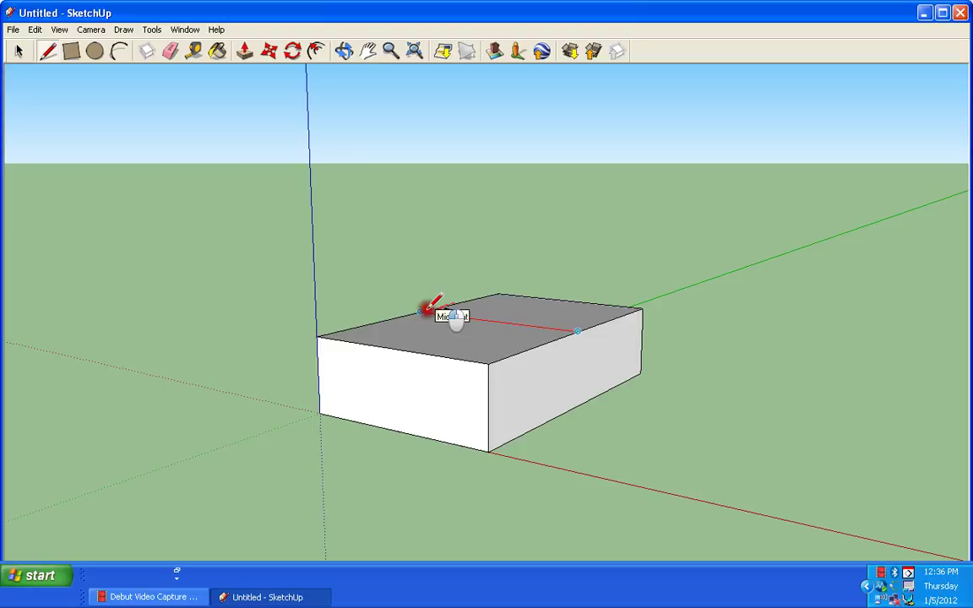
left_click(426, 309)
left_click(426, 309)
left_click(420, 230)
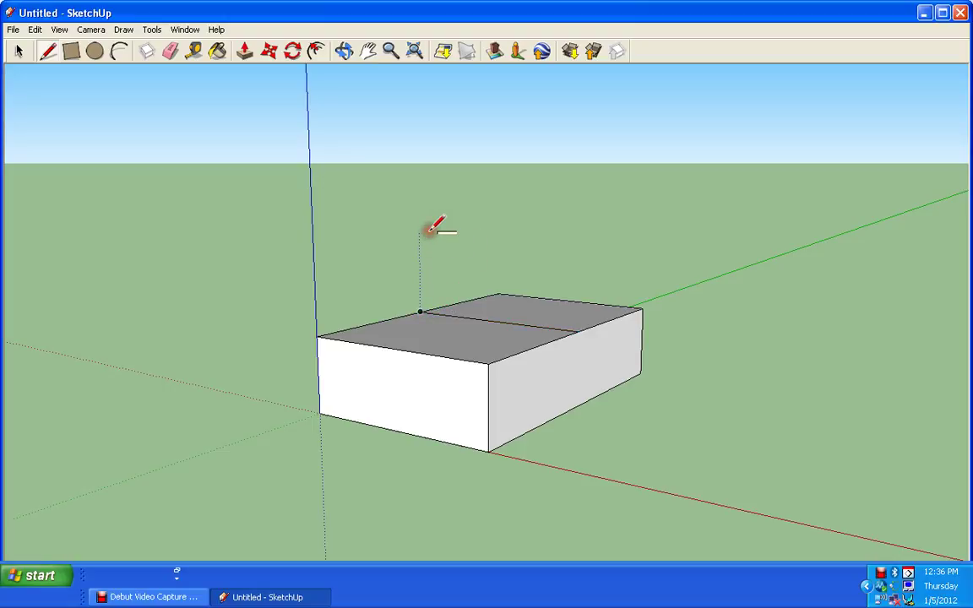
left_click(350, 227)
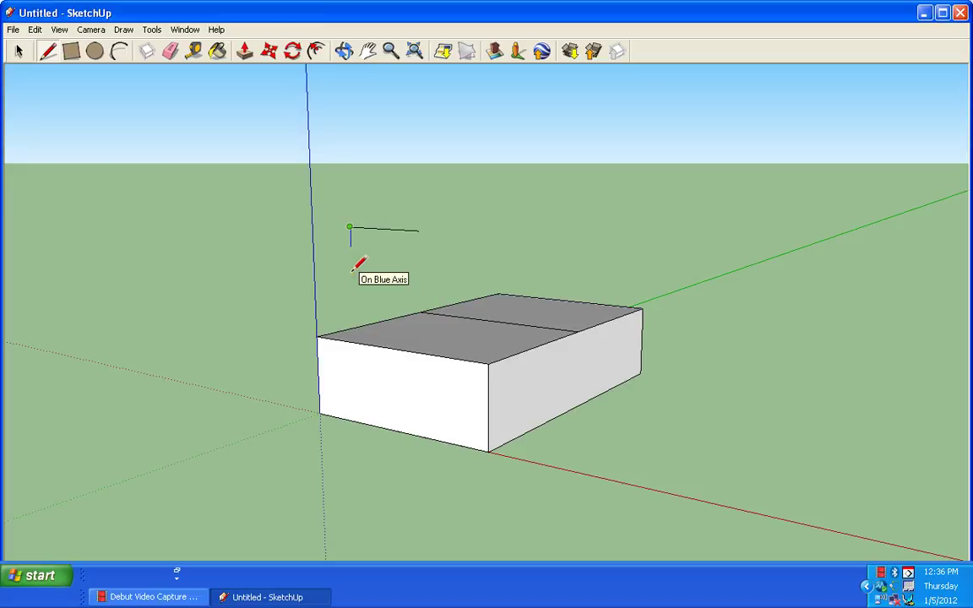
key("ctrl+z")
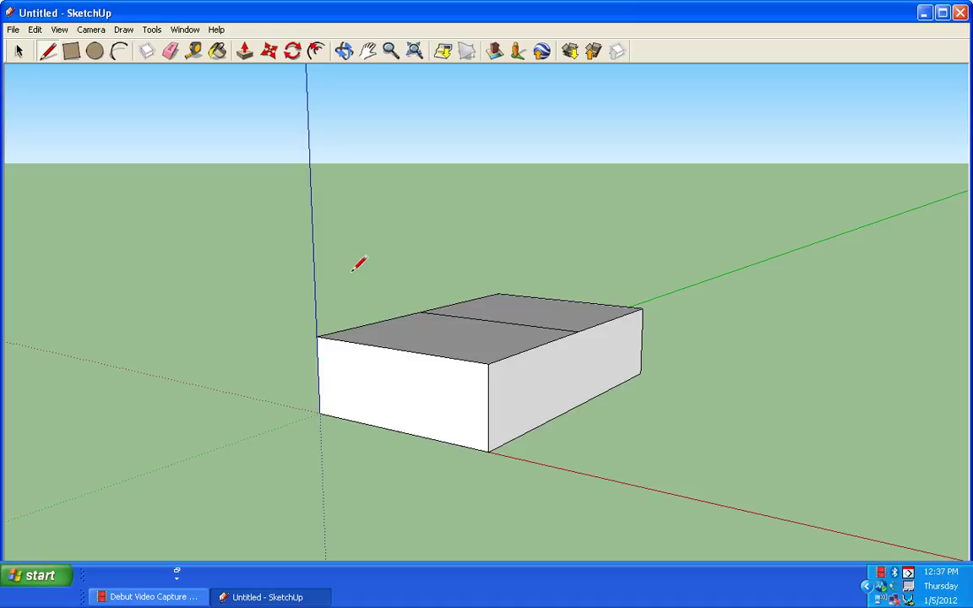
- Move the top face's centre edge straight up along the blue axis to form the roof ridge
left_click(270, 54)
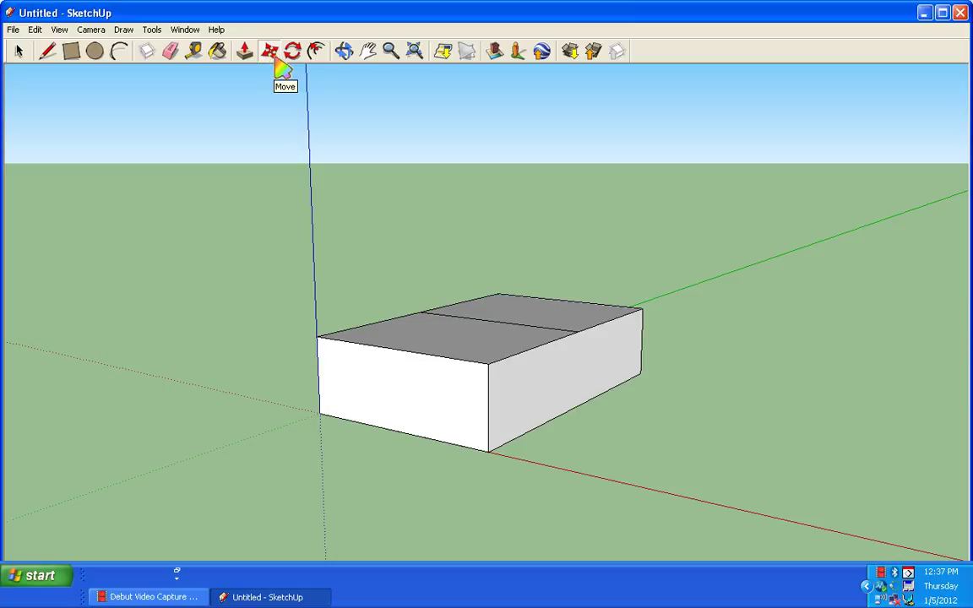
left_click(429, 188)
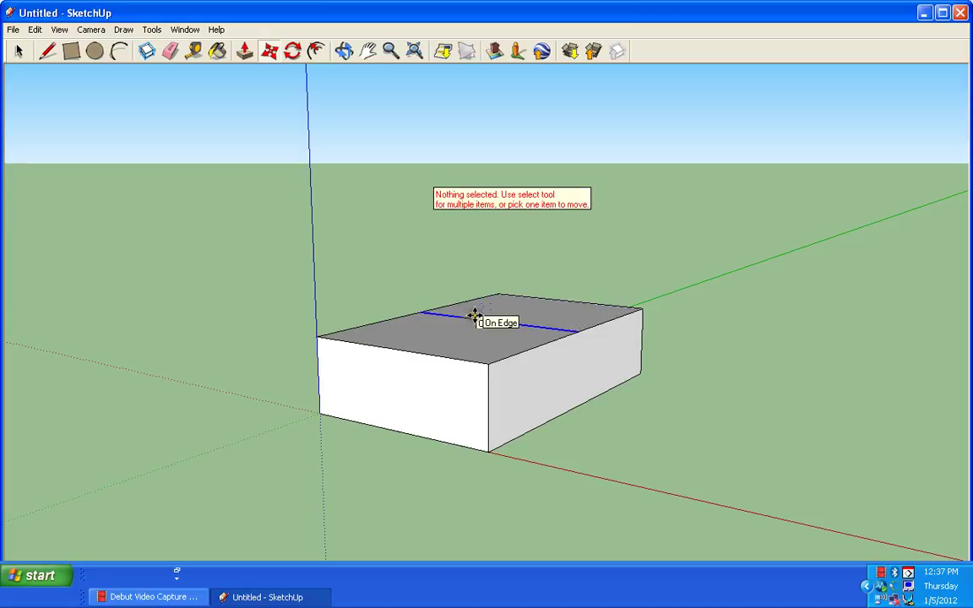
left_click(476, 314)
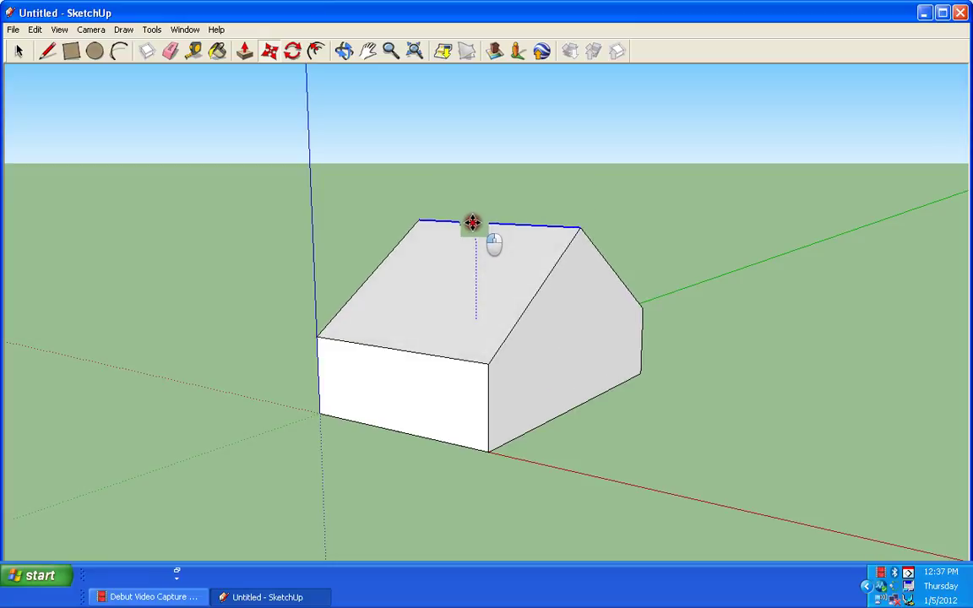
left_click(470, 215)
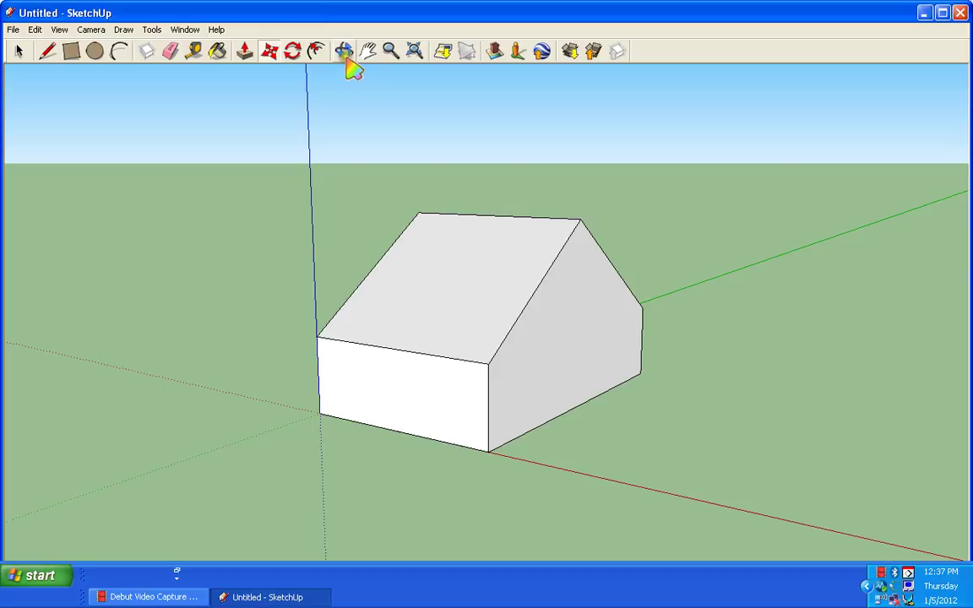
left_click(344, 53)
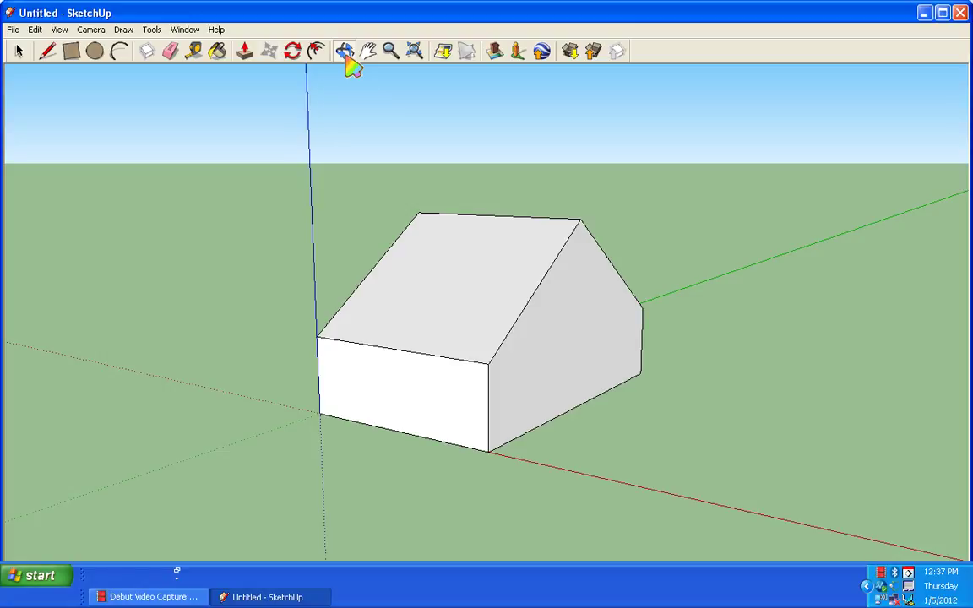
- Orbit the view until the house's gable wall faces the camera straight on
left_click(345, 56)
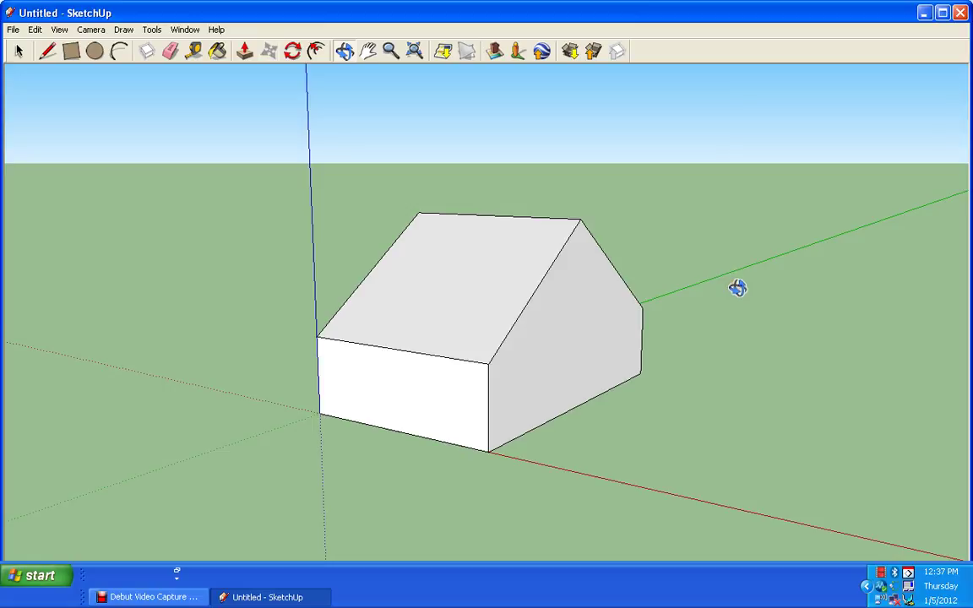
left_click_drag(737, 288, 454, 280)
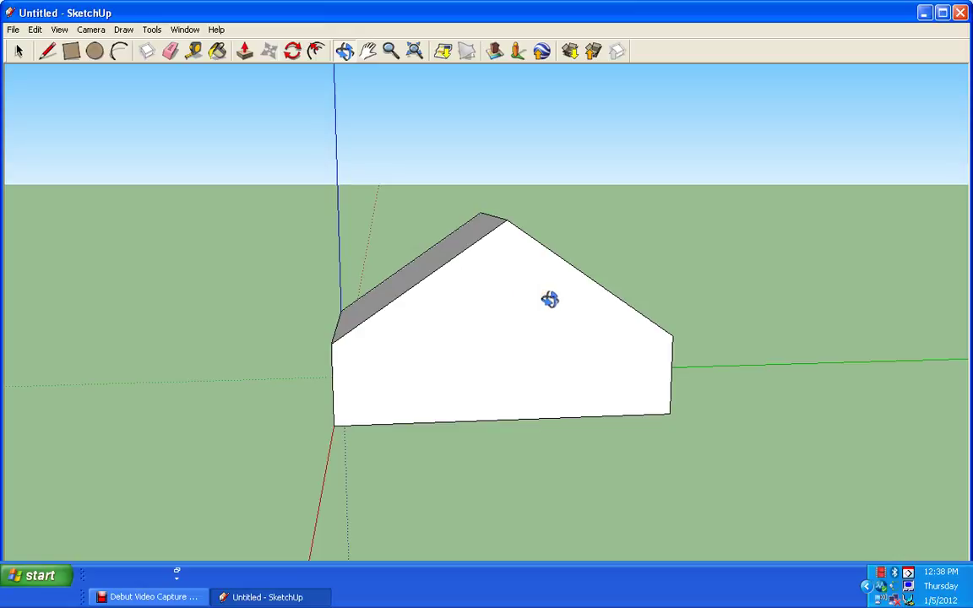
left_click_drag(549, 299, 499, 296)
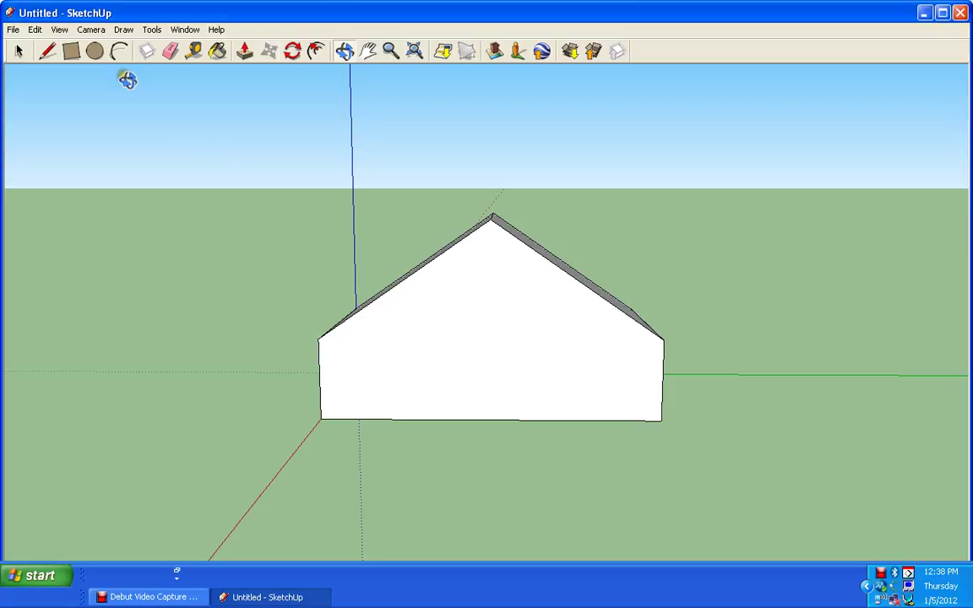
- Draw rectangles on the gable wall for a bottom-centre door and left and right windows
left_click(71, 52)
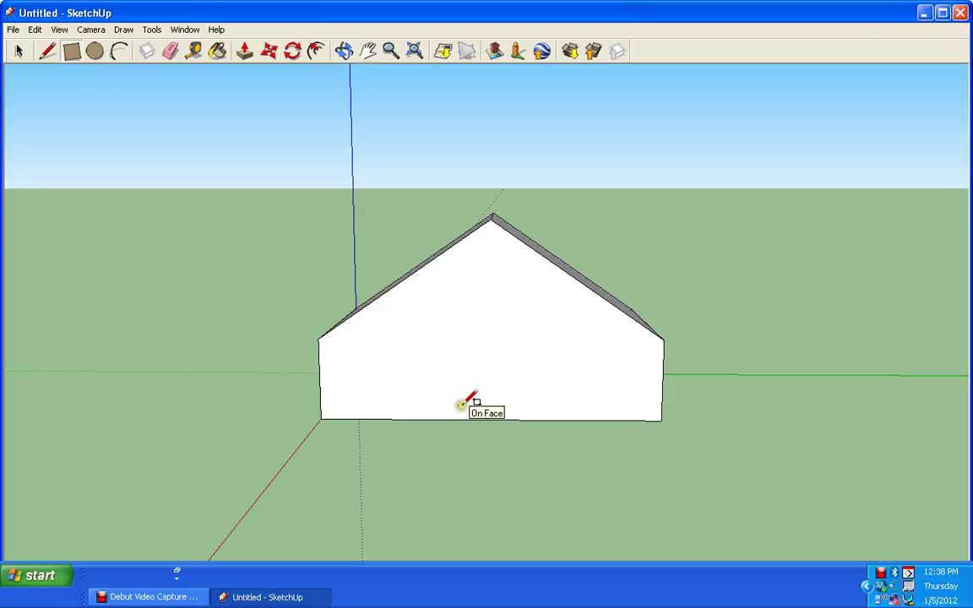
left_click_drag(516, 419, 477, 358)
left_click_drag(549, 338, 623, 380)
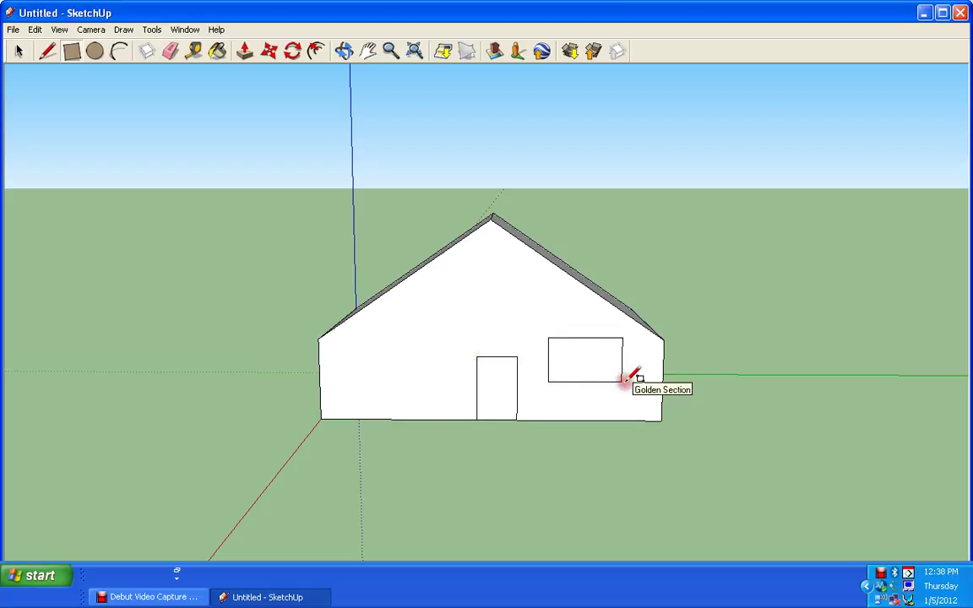
left_click(460, 339)
left_click(365, 339)
left_click_drag(365, 373, 355, 396)
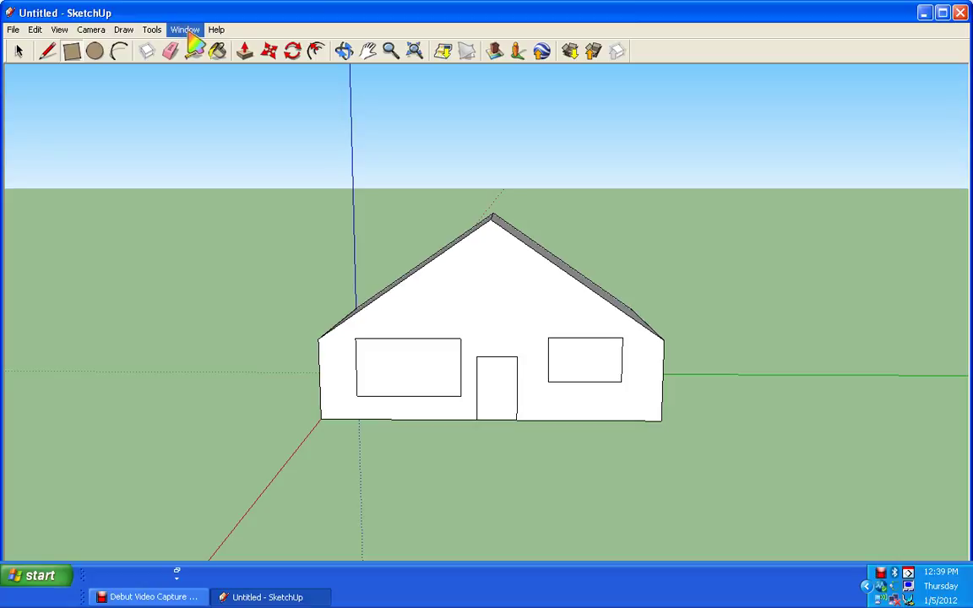
- Open the Materials panel from the Window menu and display the Brick and Cladding collection
left_click(186, 30)
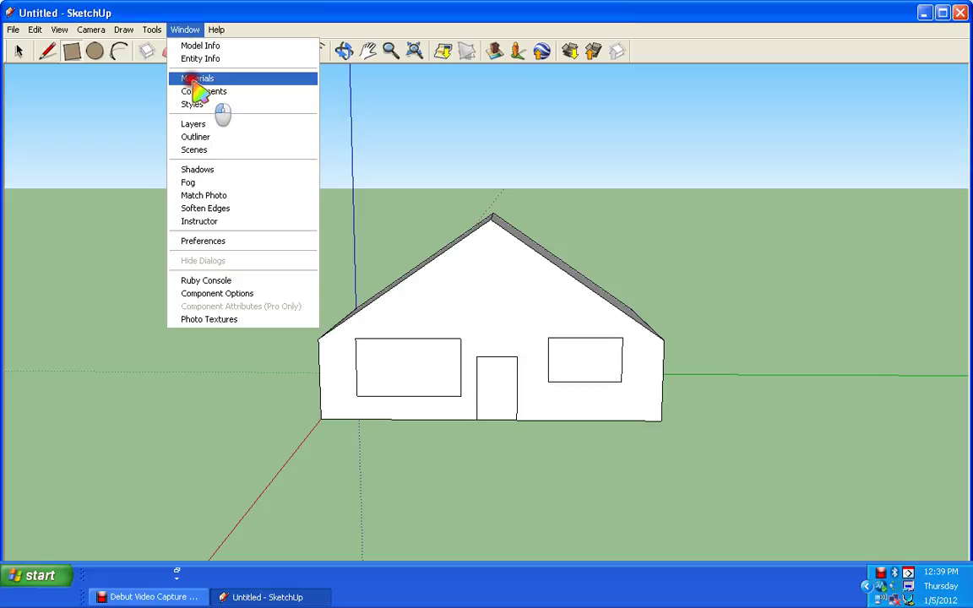
left_click(179, 79)
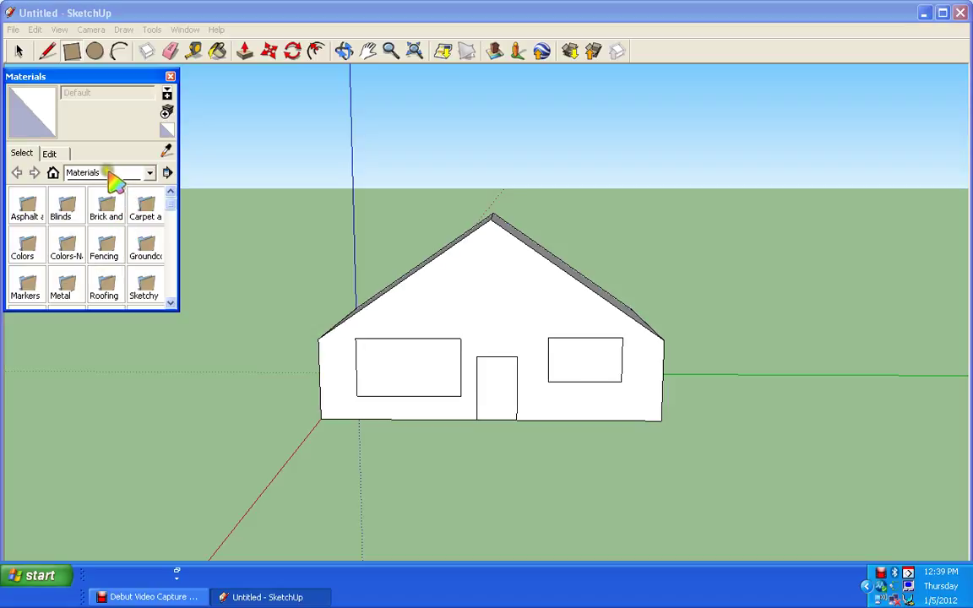
left_click(149, 173)
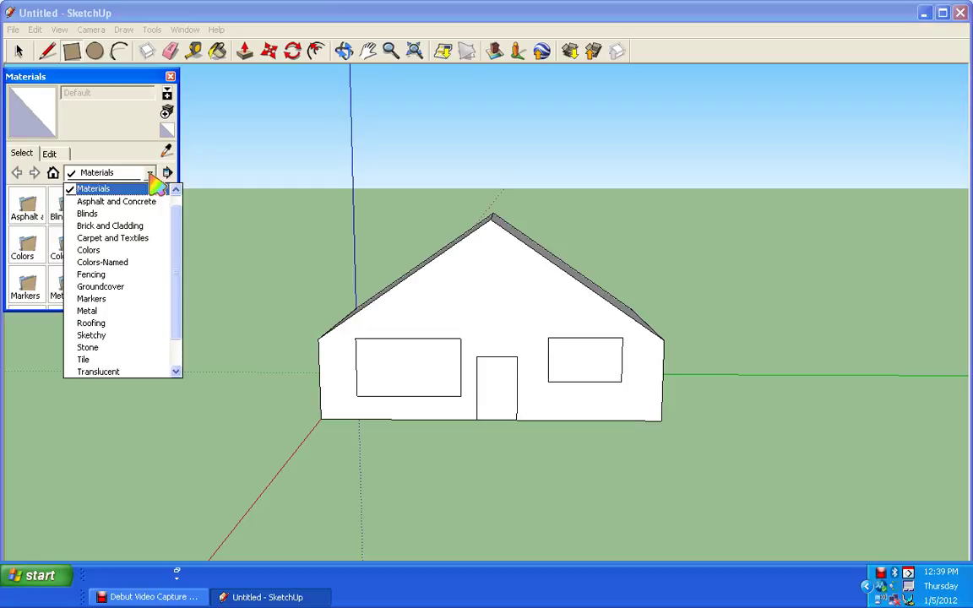
left_click(132, 225)
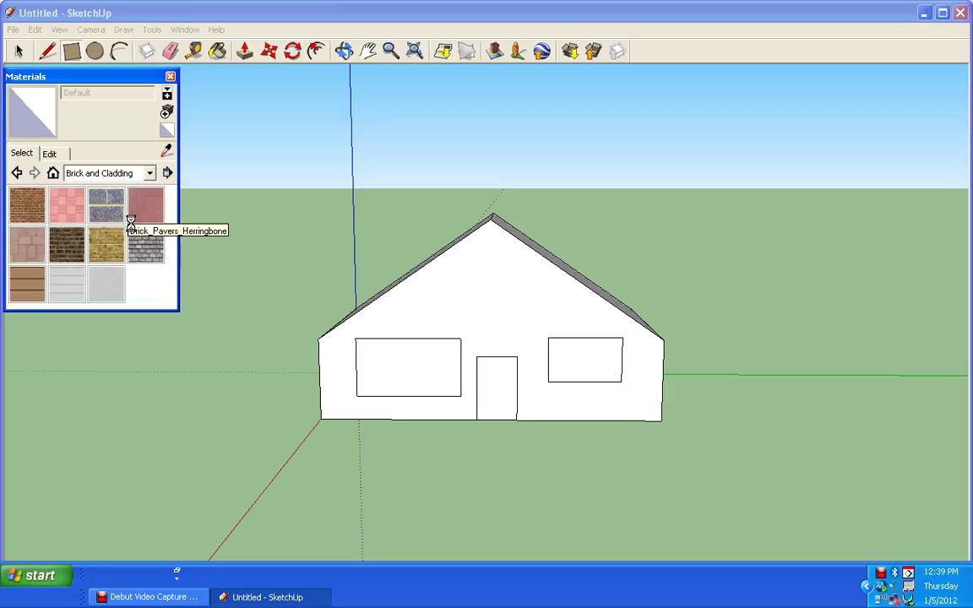
- Paint the front gable wall with the Brick_Antique material
left_click(34, 211)
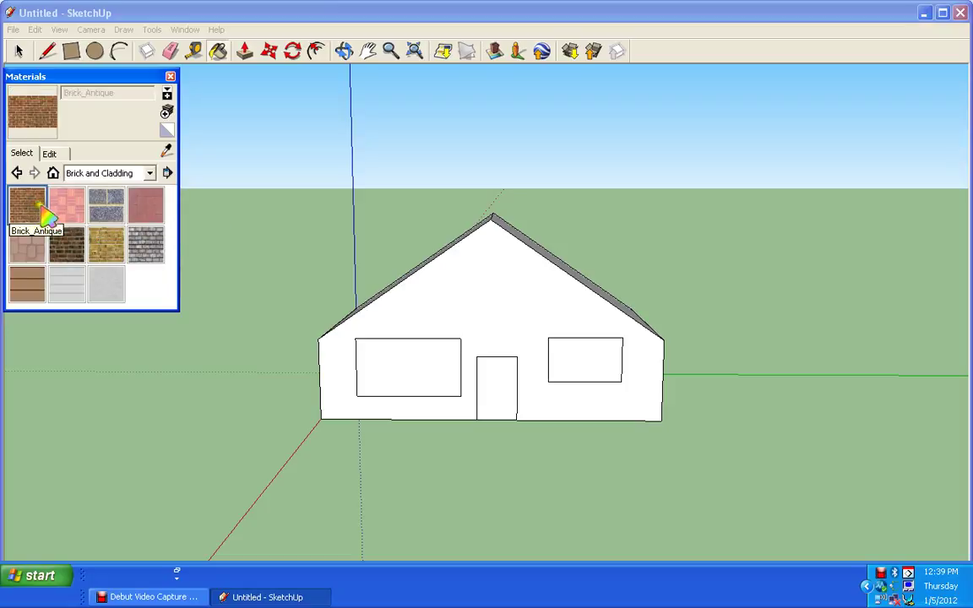
left_click(473, 261)
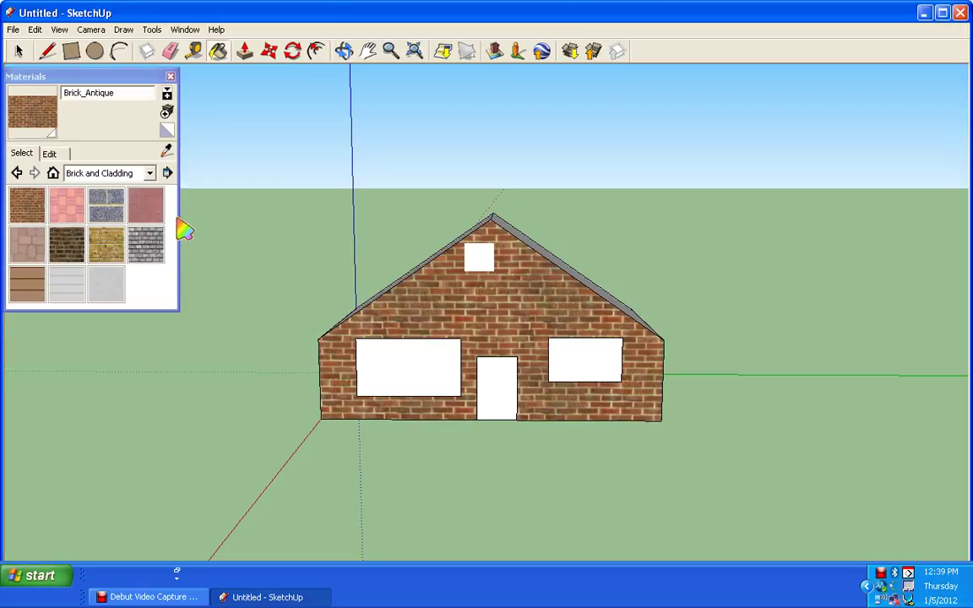
left_click(150, 175)
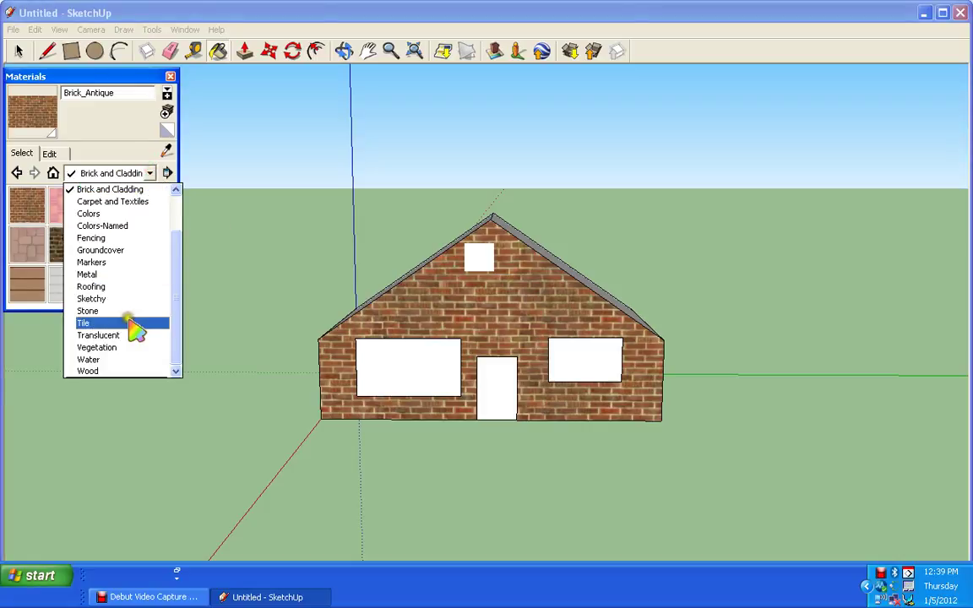
- Paint the door face with Wood_Floor from the Wood collection
left_click(123, 372)
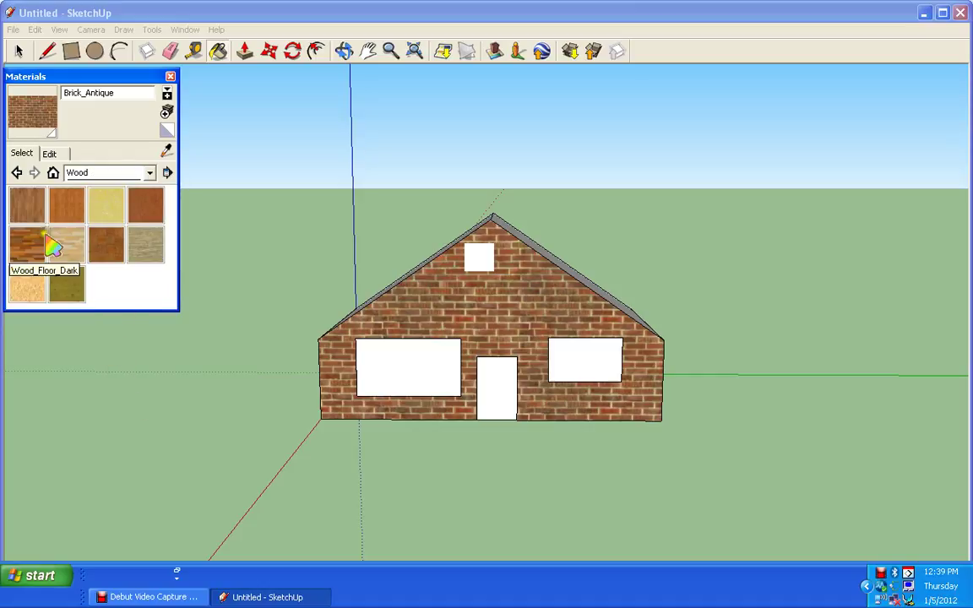
left_click(38, 202)
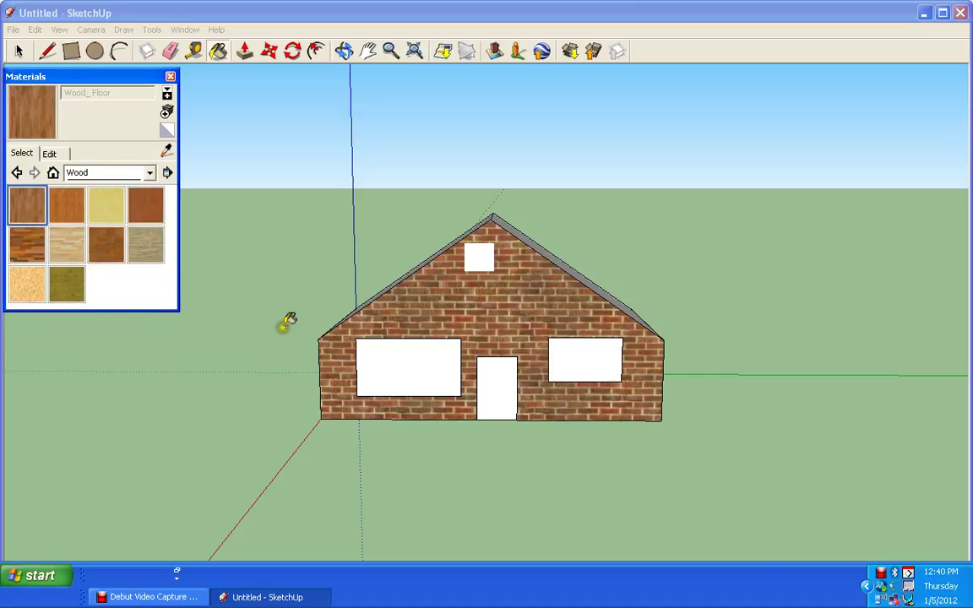
left_click(492, 395)
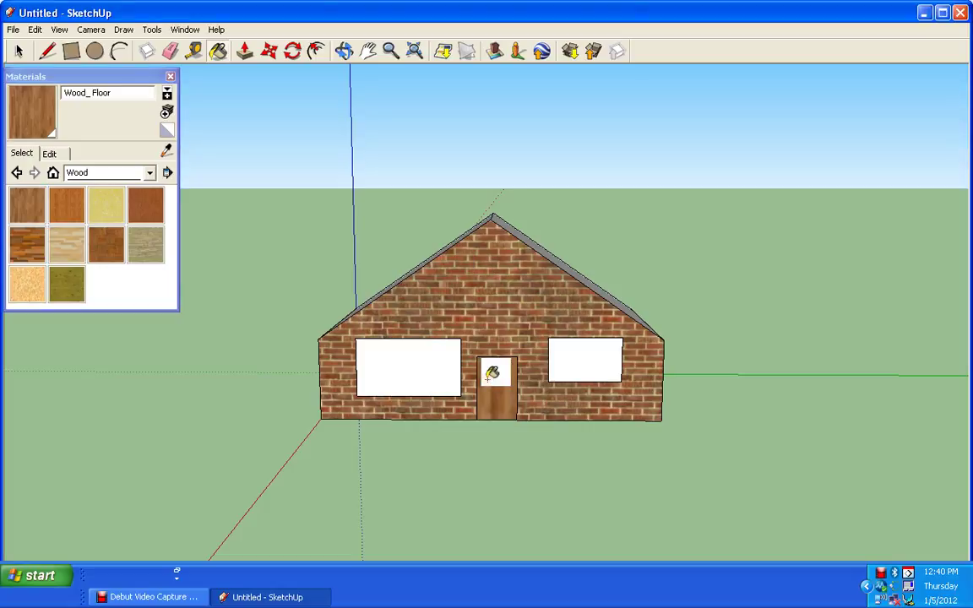
left_click(149, 173)
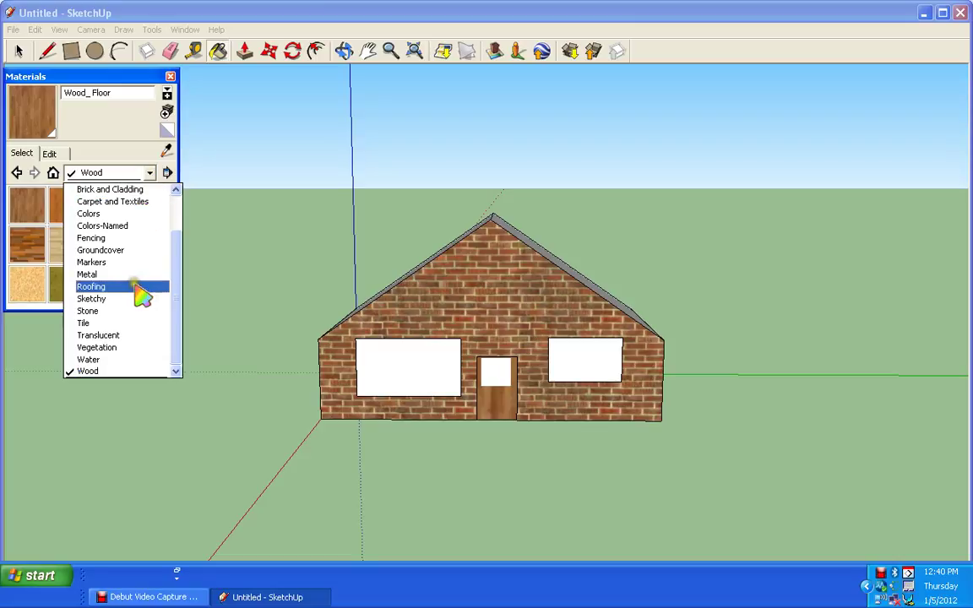
- Paint the left and right windows with Translucent_Glass_Gold from the Translucent collection
left_click(123, 337)
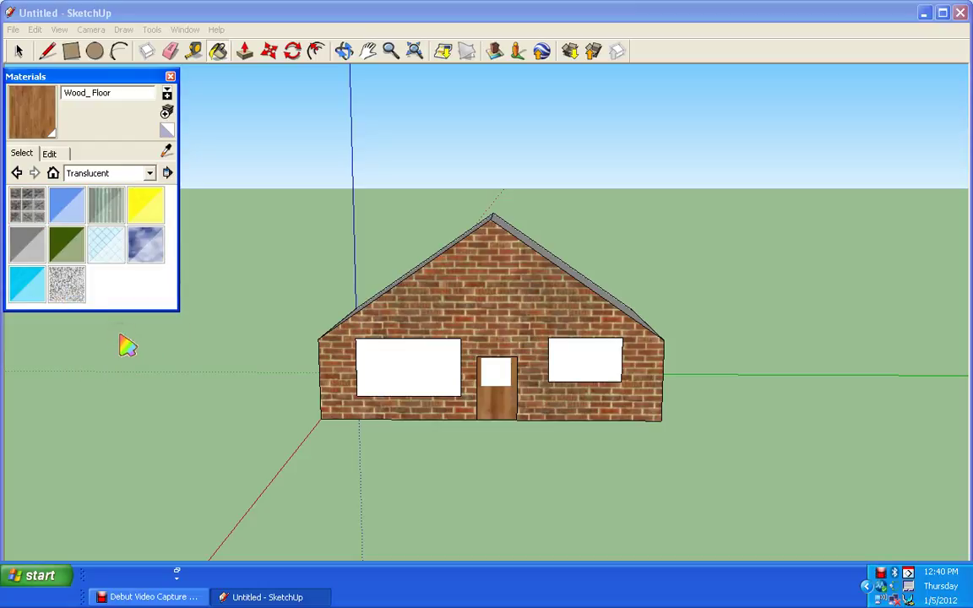
left_click(149, 216)
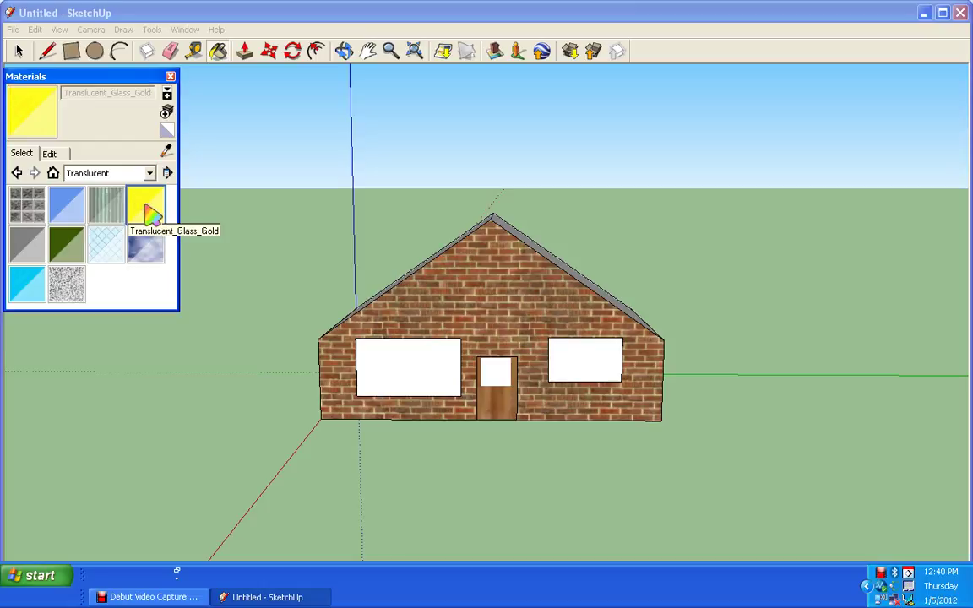
left_click(404, 369)
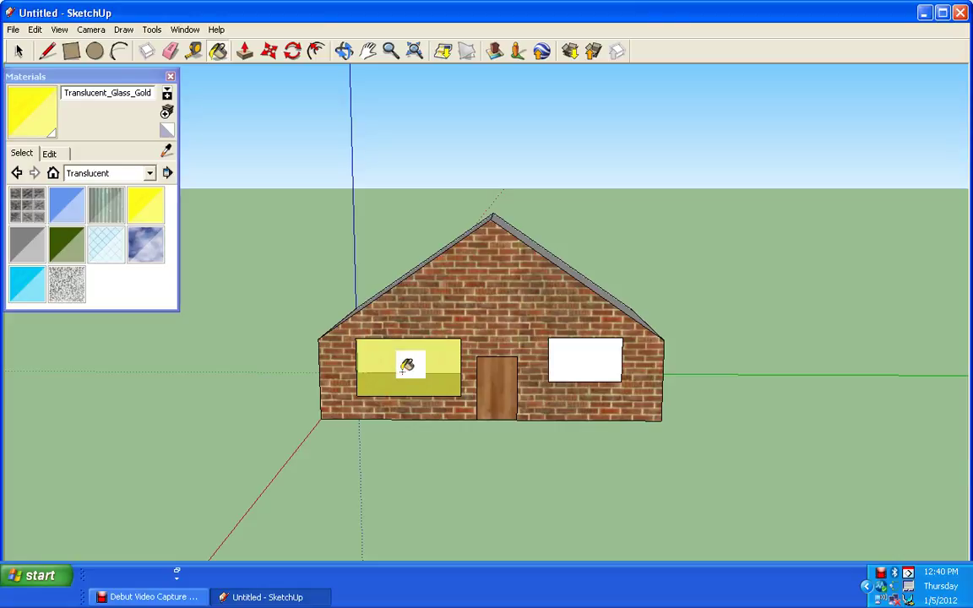
left_click(565, 347)
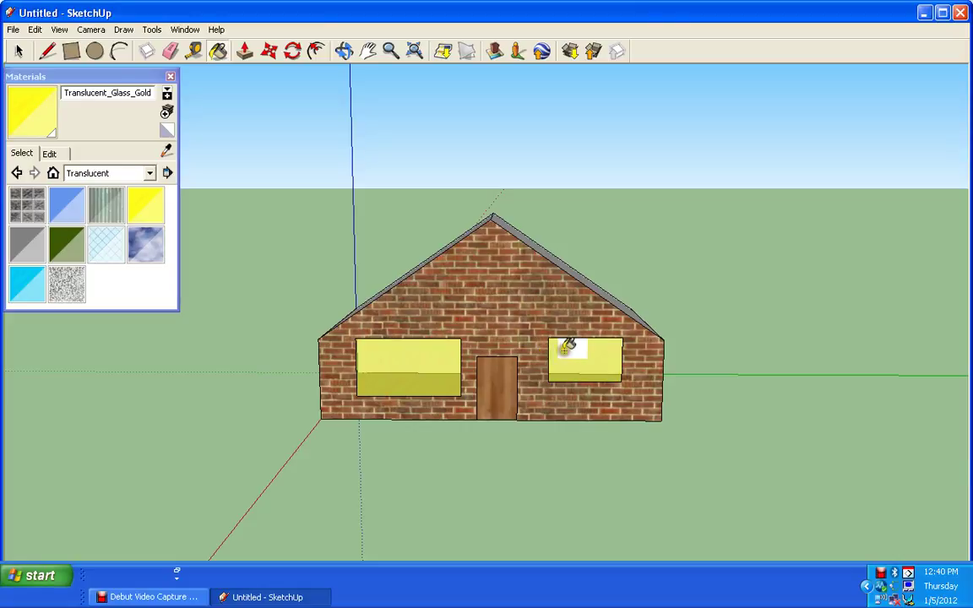
- Orbit the view above the house to reveal the roof slopes and right side
left_click(344, 53)
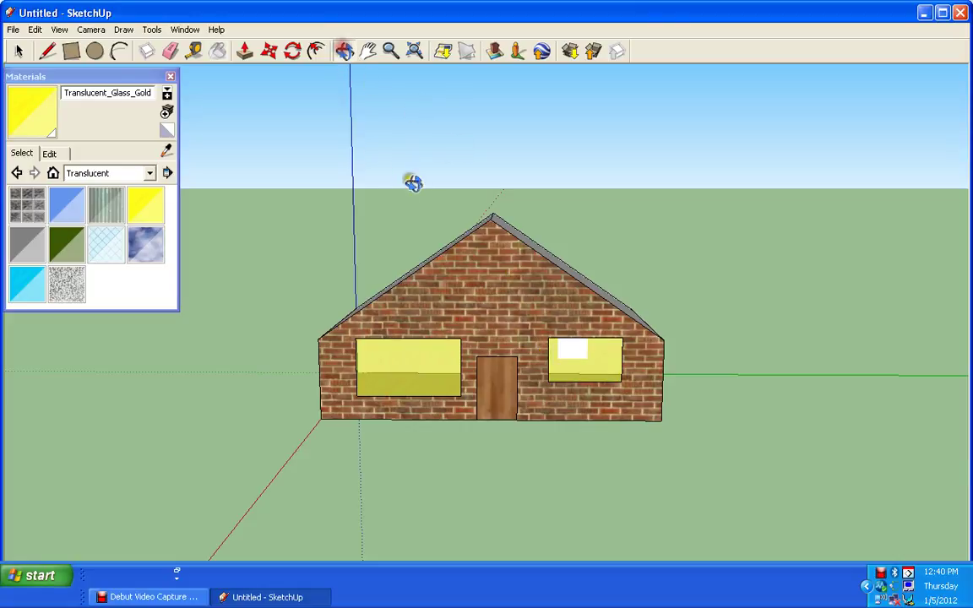
left_click_drag(412, 183, 412, 223)
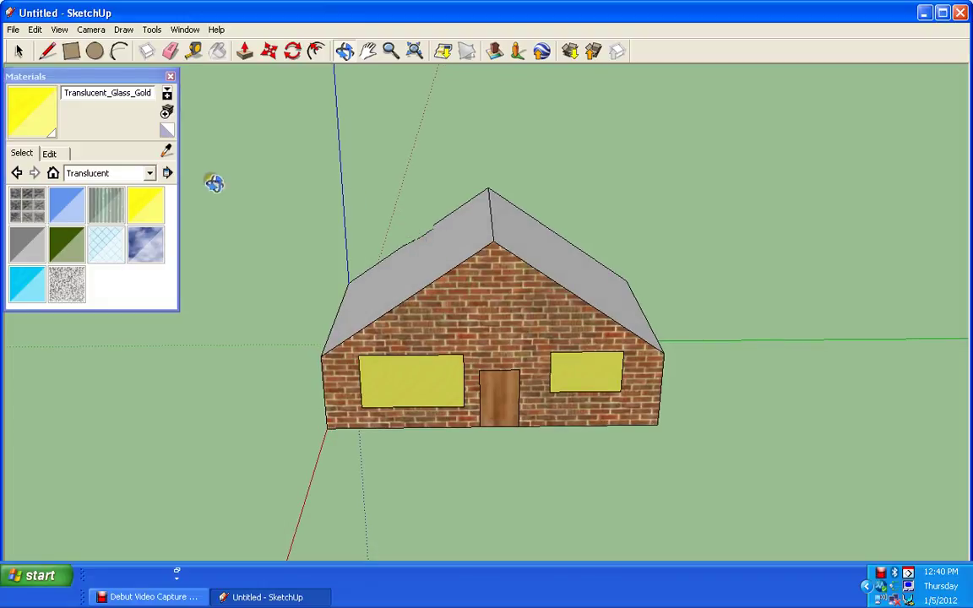
left_click(149, 172)
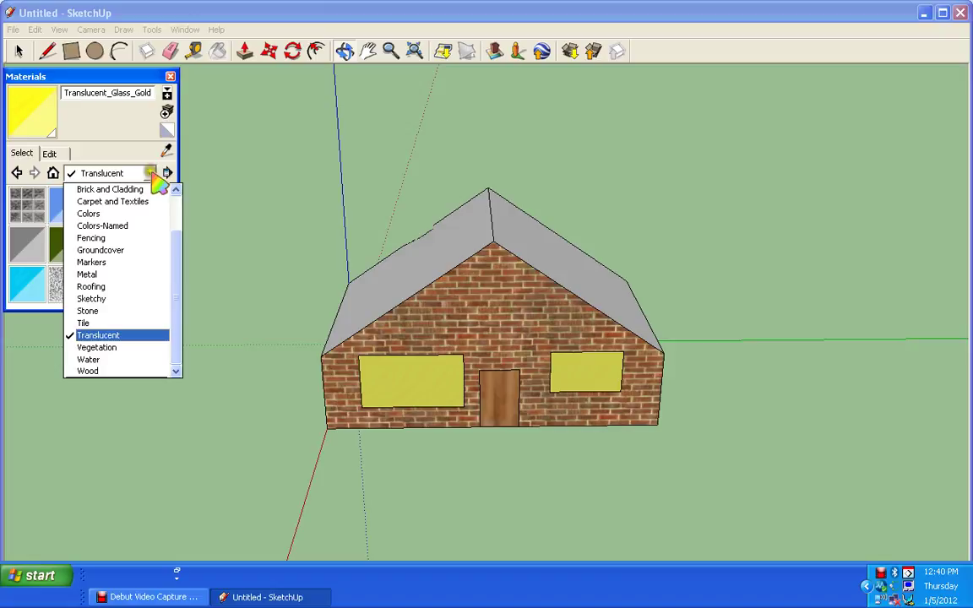
- Paint the left and right roof slopes with the dark Roofing_Shingles_GAF shingles
left_click(118, 286)
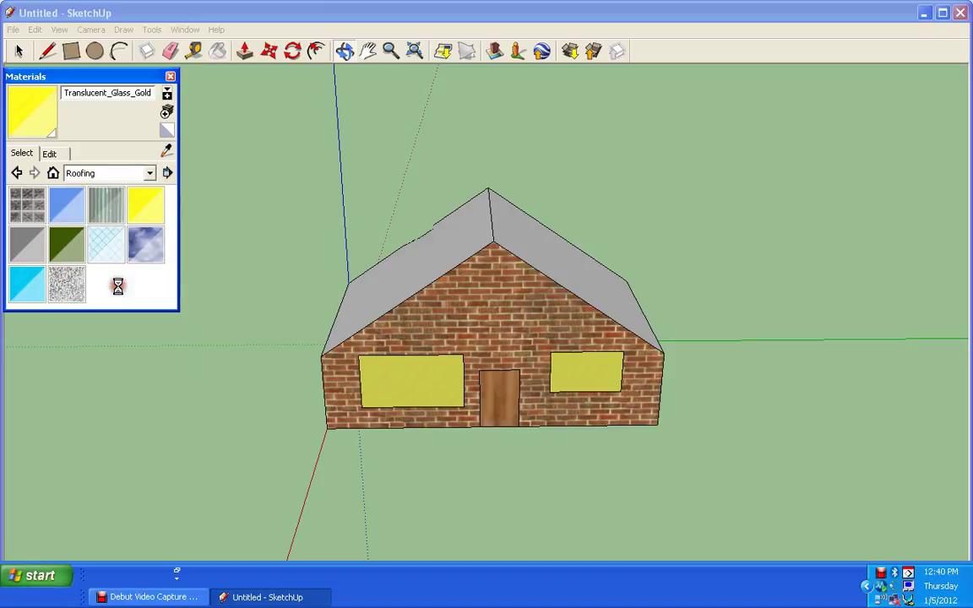
left_click(105, 207)
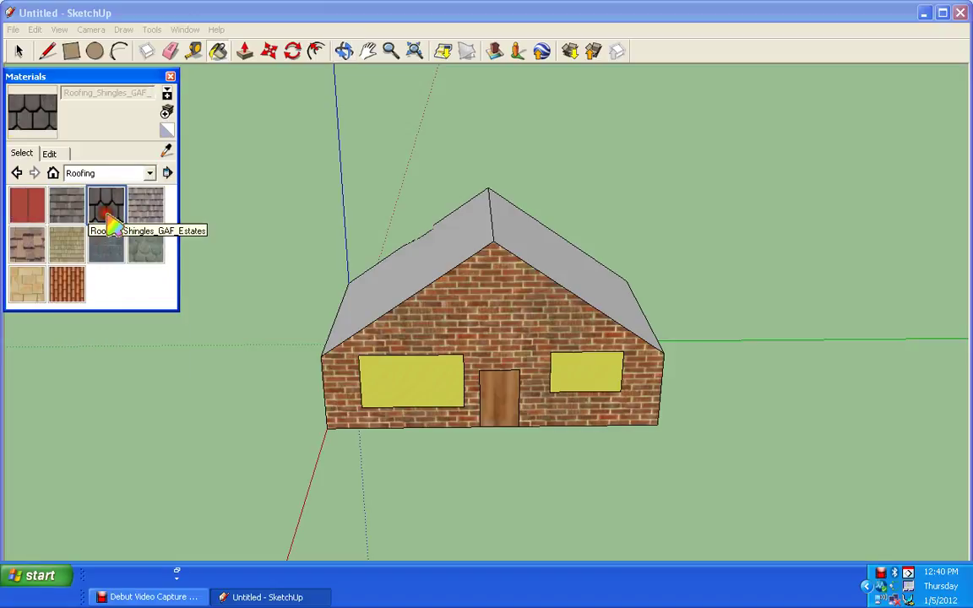
left_click(392, 268)
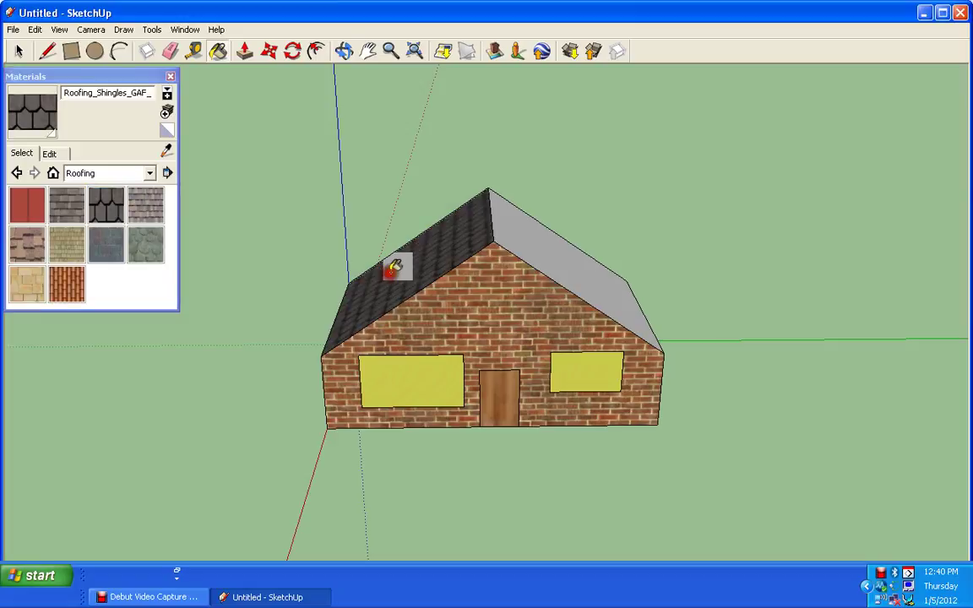
left_click(518, 236)
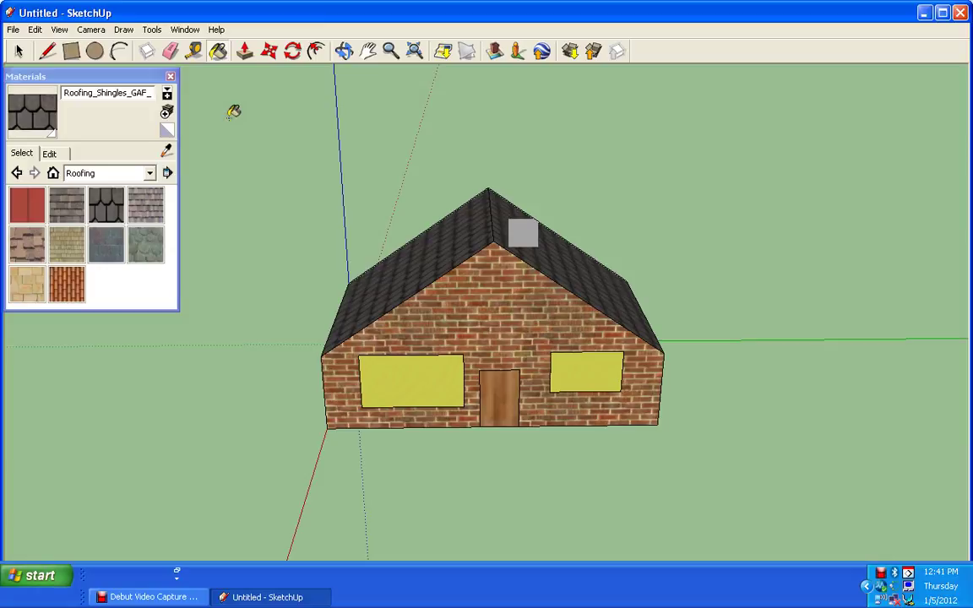
left_click(181, 595)
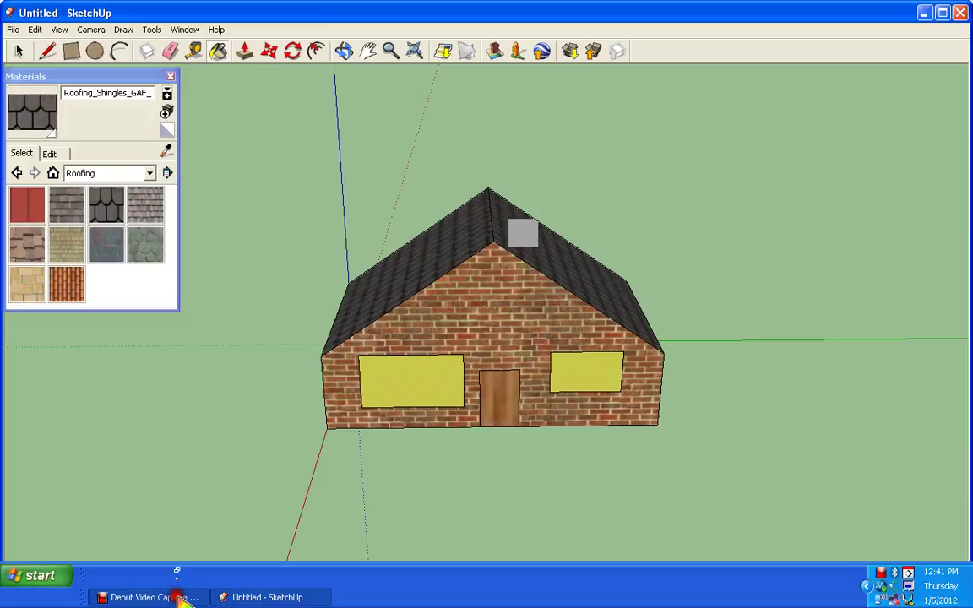